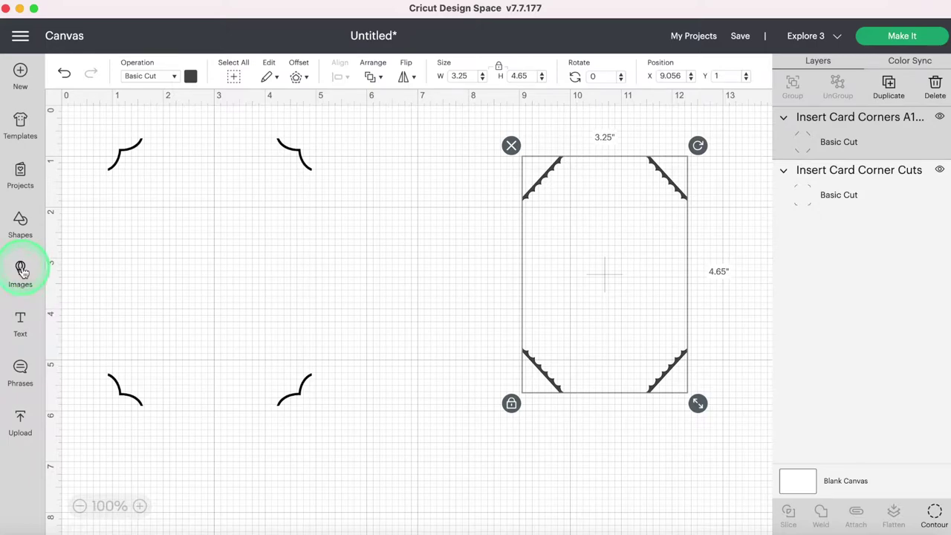
- Search the image library for "birthday cactus" and add the potted cactus with the floral surround to the canvas
{"action": "left_click", "coordinate": [21, 271]}
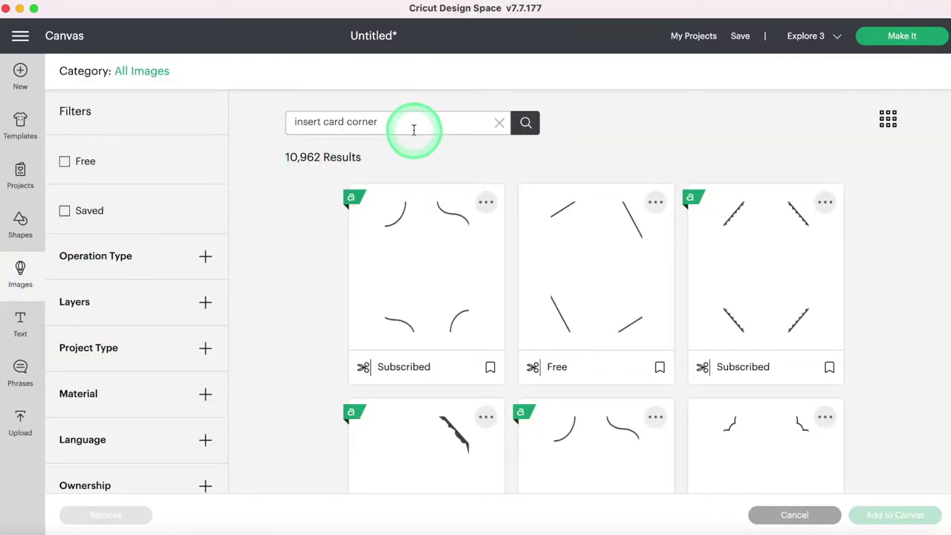
{"action": "triple_click", "coordinate": [408, 122]}
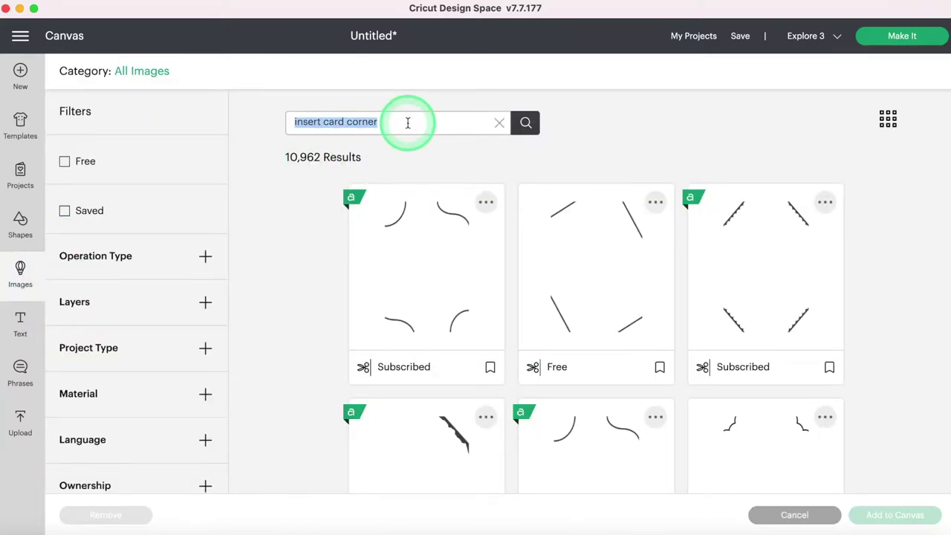
{"action": "type", "text": "birthday cact"}
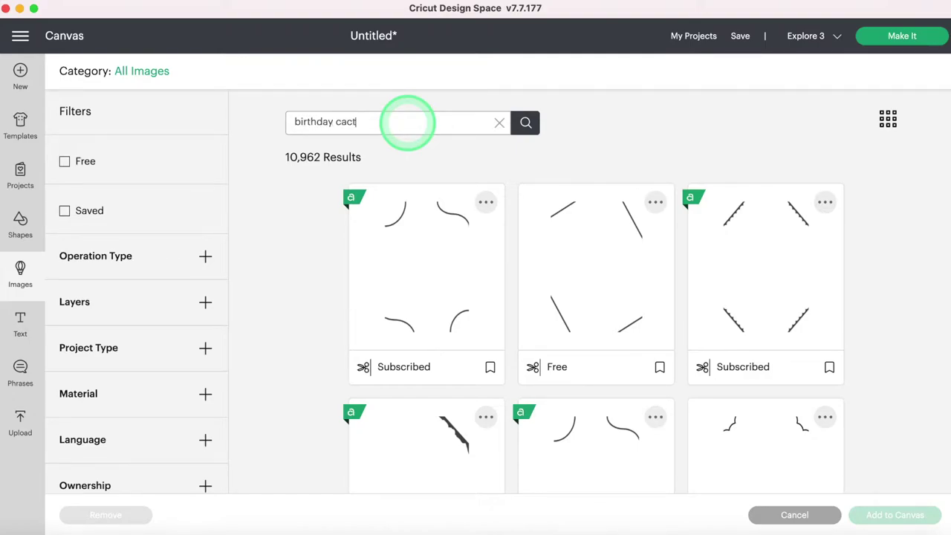
{"action": "type", "text": "us"}
{"action": "key", "text": "Return"}
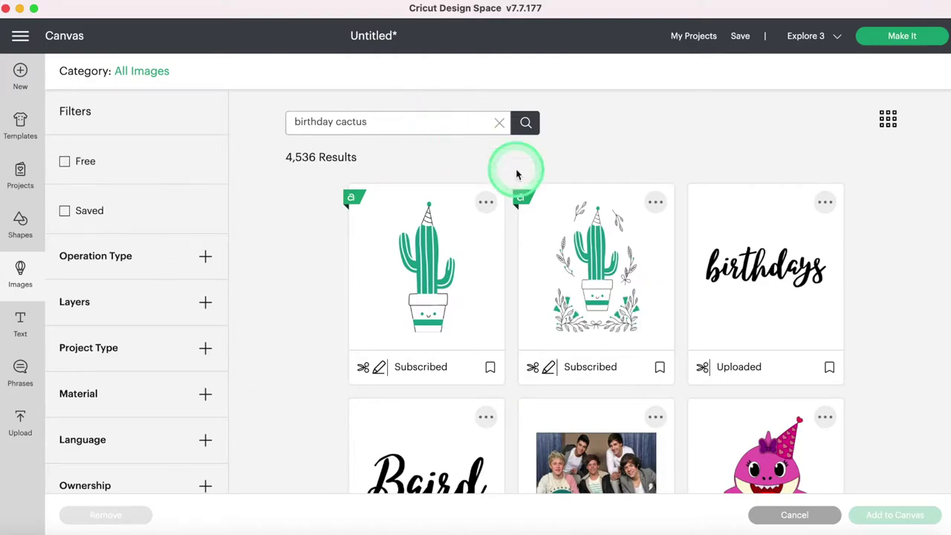
{"action": "left_click", "coordinate": [594, 275]}
{"action": "left_click", "coordinate": [874, 514]}
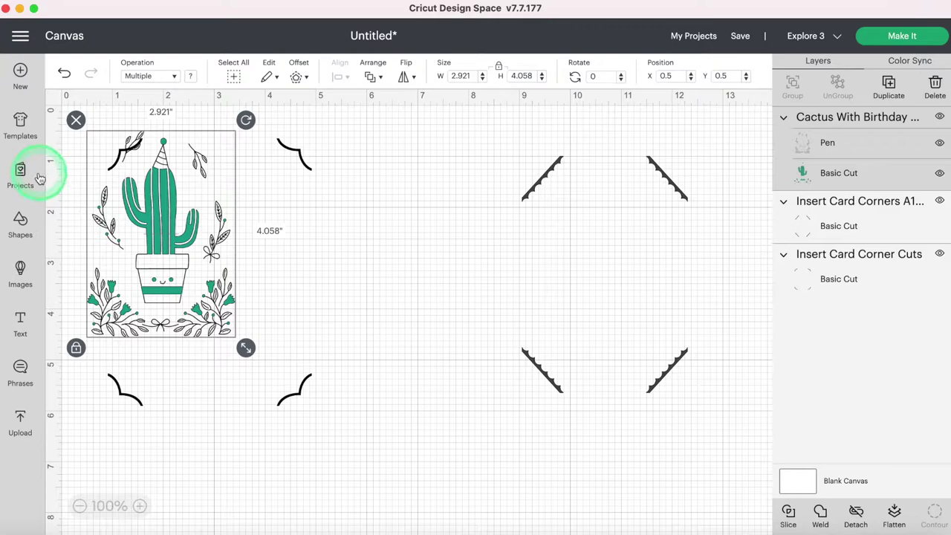
- Search the image library for "birthday cake" and add the two-tier line-drawn cake with star candles to the canvas
{"action": "left_click", "coordinate": [21, 275]}
{"action": "left_click", "coordinate": [329, 121]}
{"action": "left_click", "coordinate": [397, 122]}
{"action": "left_click", "coordinate": [397, 123]}
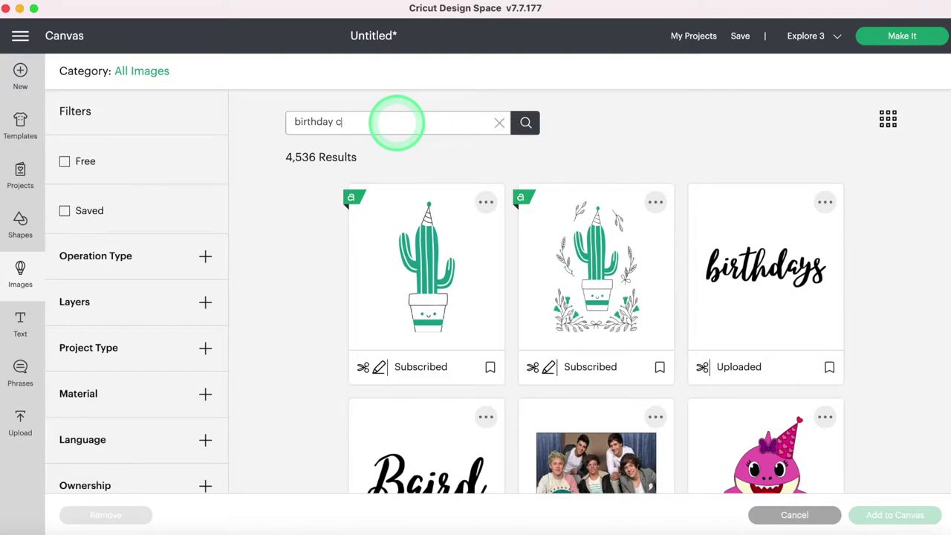
{"action": "type", "text": "ke"}
{"action": "key", "text": "Return"}
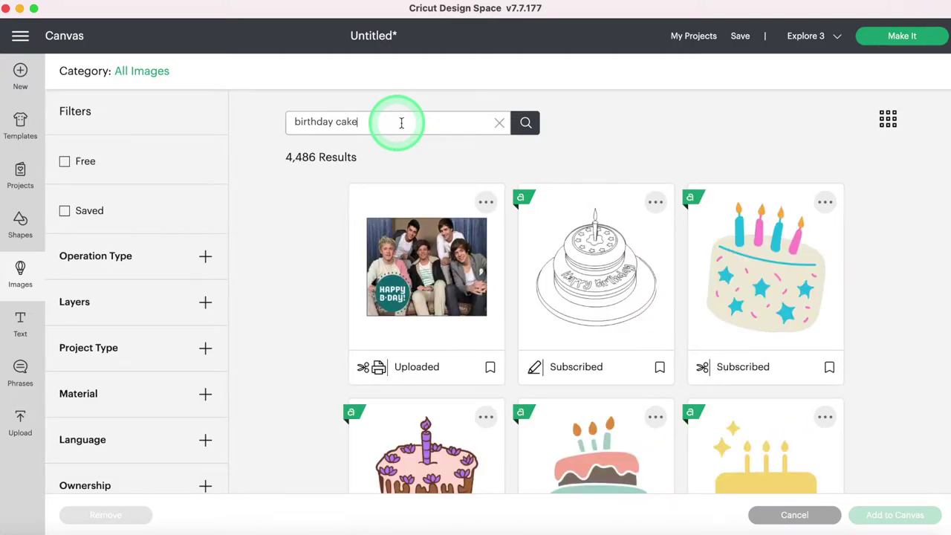
{"action": "scroll", "coordinate": [601, 296], "scroll_direction": "down", "scroll_amount": 5}
{"action": "scroll", "coordinate": [600, 292], "scroll_direction": "down", "scroll_amount": 10}
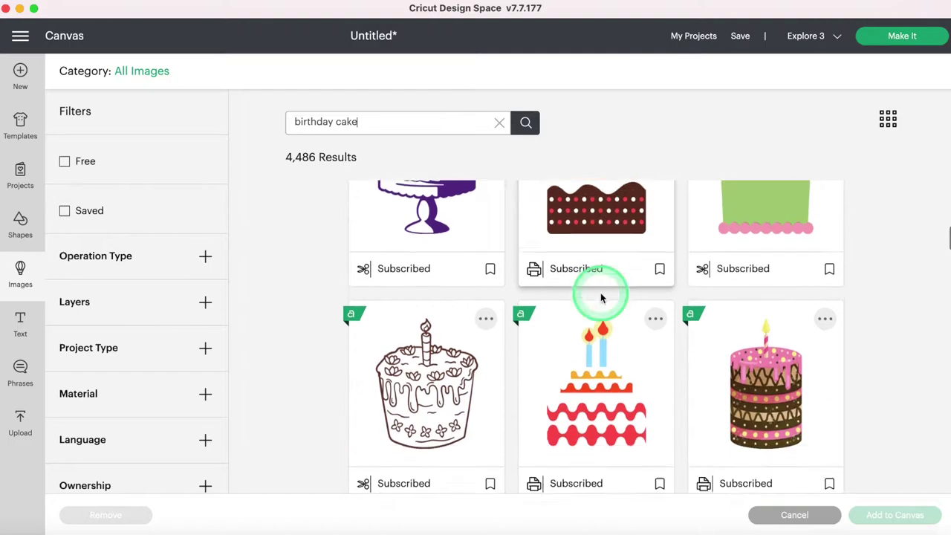
{"action": "scroll", "coordinate": [601, 293], "scroll_direction": "down", "scroll_amount": 5}
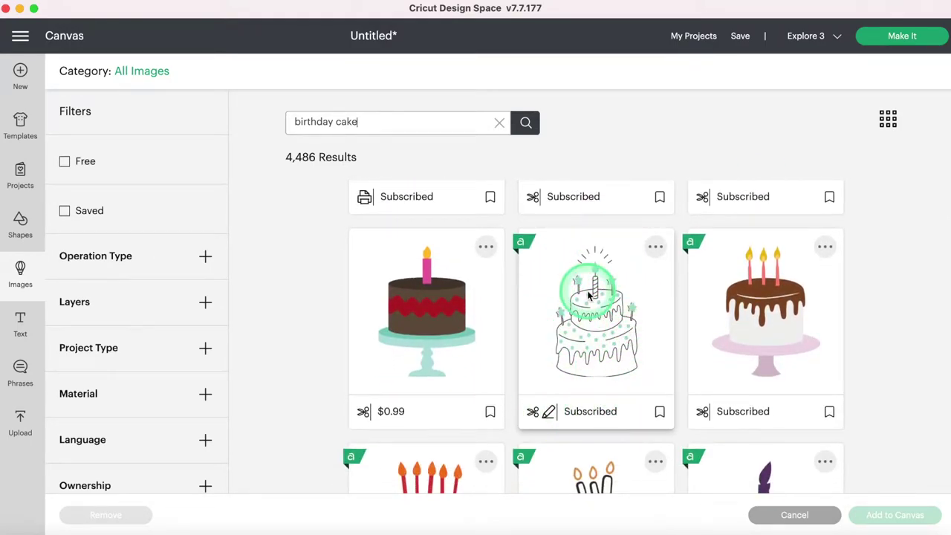
{"action": "left_click", "coordinate": [593, 325]}
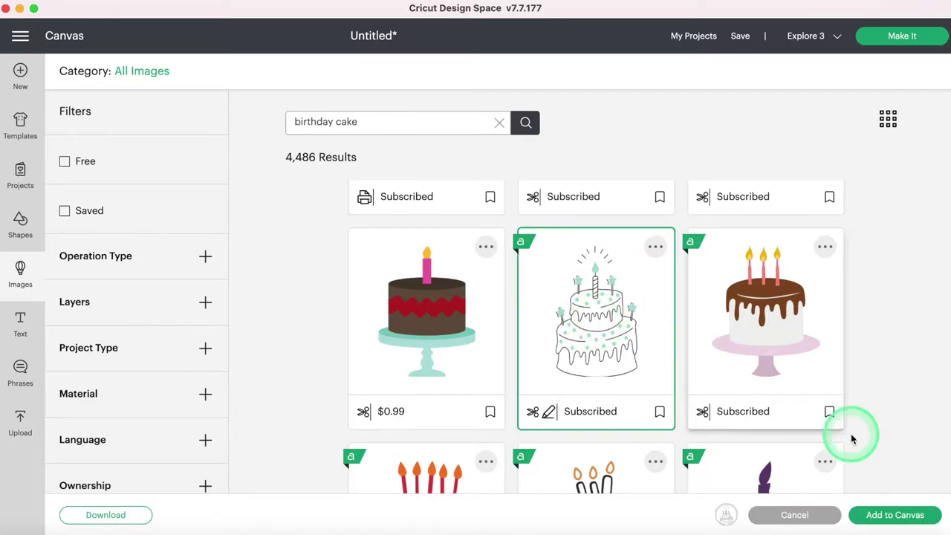
{"action": "left_click", "coordinate": [895, 515]}
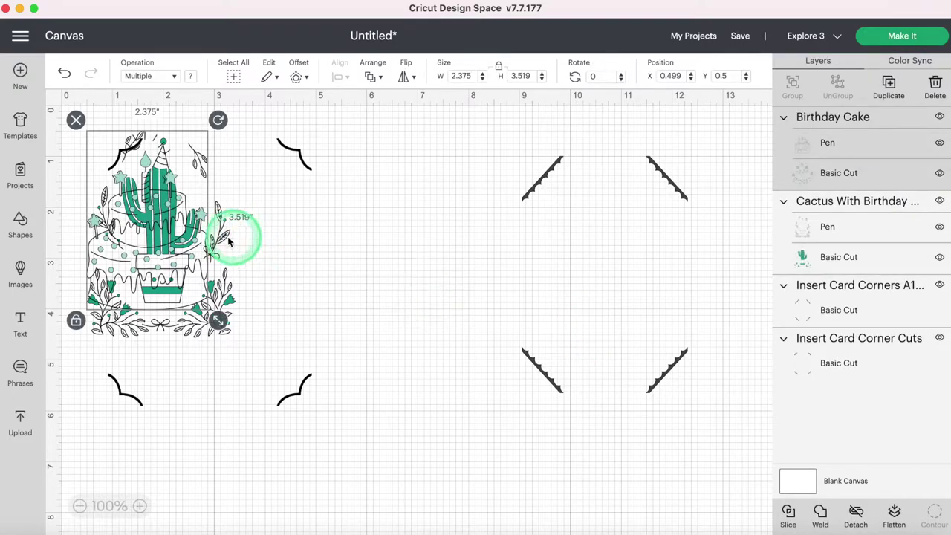
- Move the birthday cake inside the scalloped straight corner cuts and the cactus inside the curved corner cuts
{"action": "left_click_drag", "start_coordinate": [171, 238], "coordinate": [233, 238]}
{"action": "left_click_drag", "start_coordinate": [407, 254], "coordinate": [573, 266]}
{"action": "left_click_drag", "start_coordinate": [199, 212], "coordinate": [255, 239]}
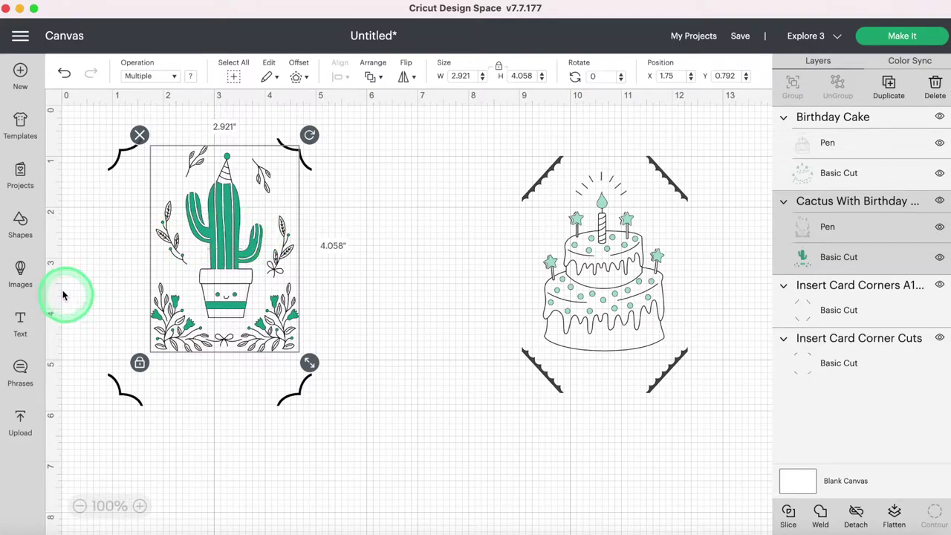
- Add a square, unlock its proportions and set its size to 4.75 in wide by 6.6 in high
{"action": "left_click", "coordinate": [22, 222]}
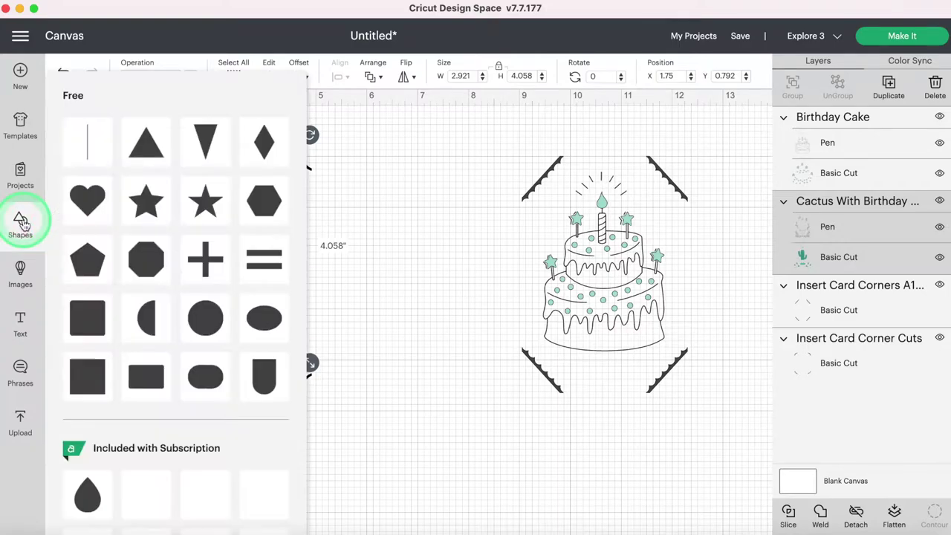
{"action": "left_click", "coordinate": [85, 380]}
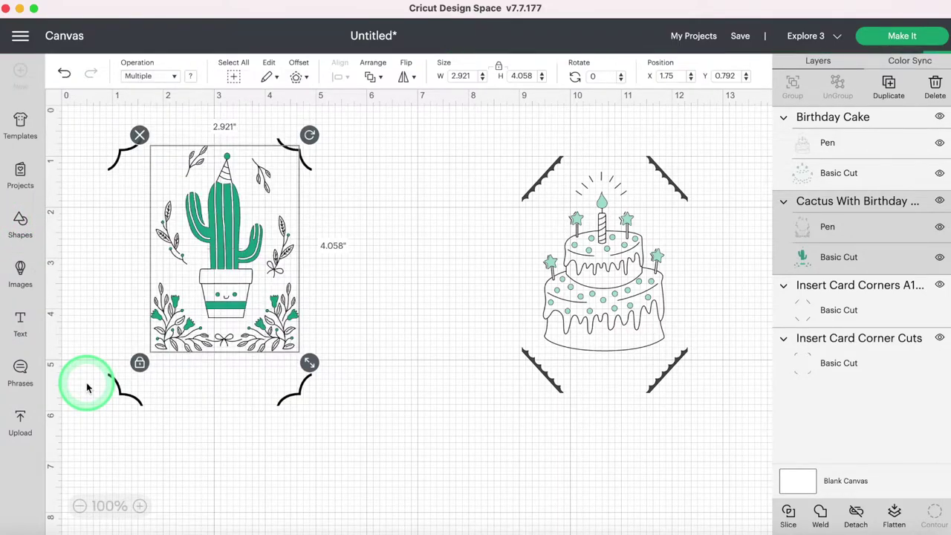
{"action": "left_click", "coordinate": [501, 68]}
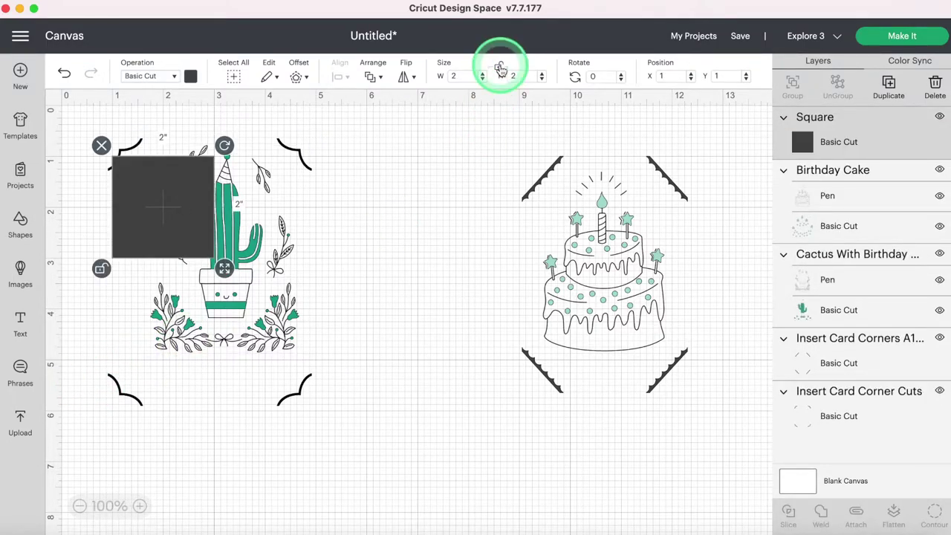
{"action": "left_click", "coordinate": [464, 75]}
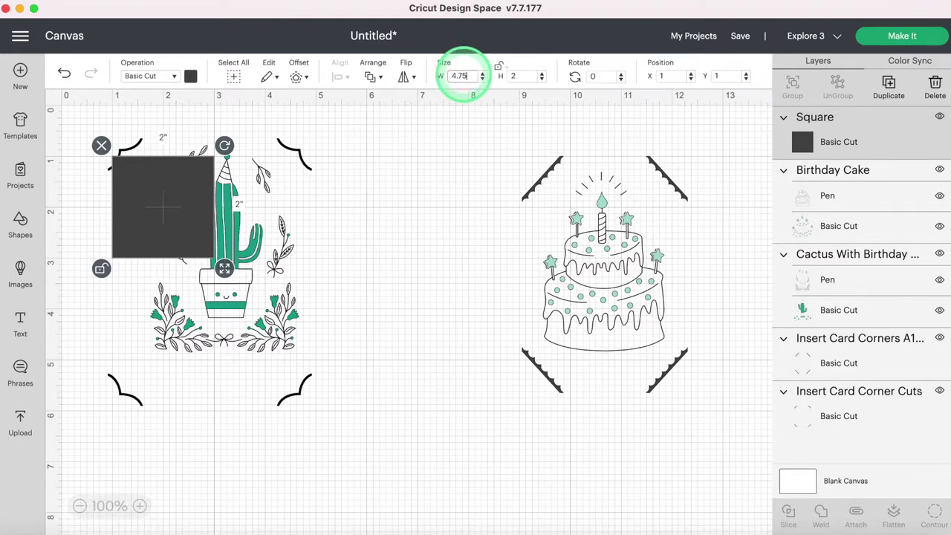
{"action": "left_click", "coordinate": [522, 75]}
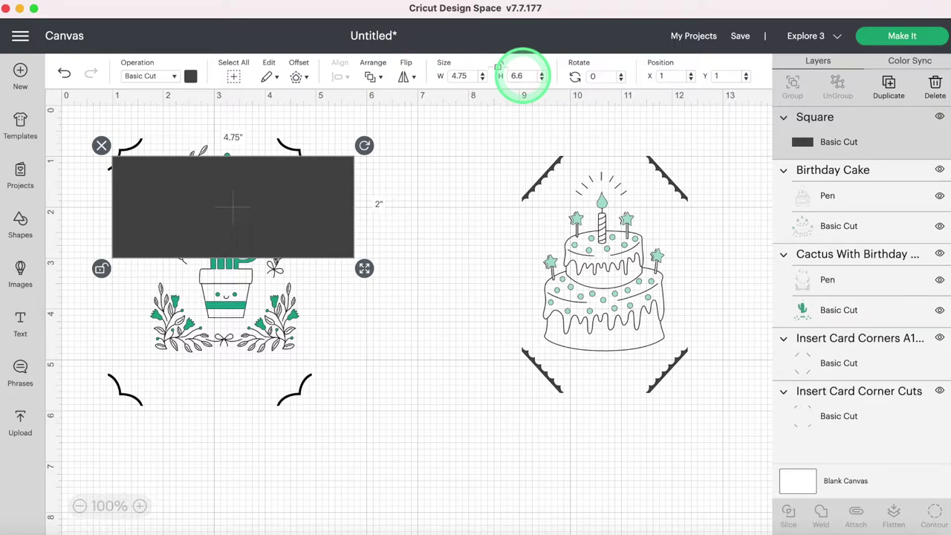
{"action": "type", "text": "6.6"}
{"action": "key", "text": "Return"}
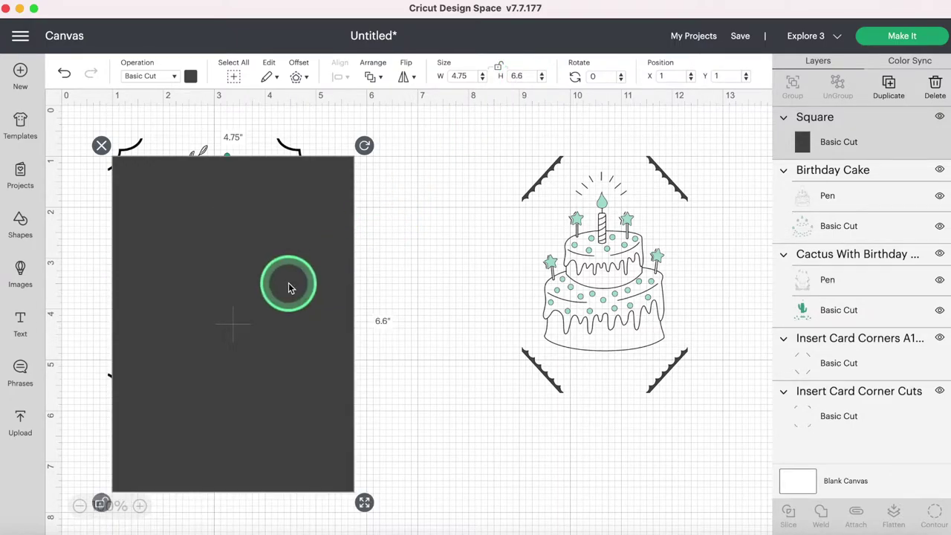
- Add a second square over the dark card panel and colour it light pink
{"action": "left_click", "coordinate": [20, 226]}
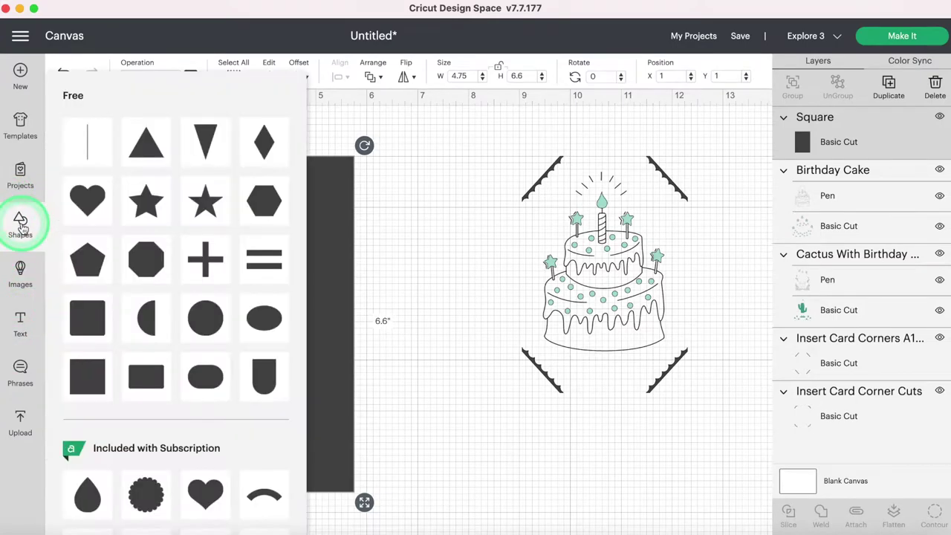
{"action": "left_click", "coordinate": [82, 377]}
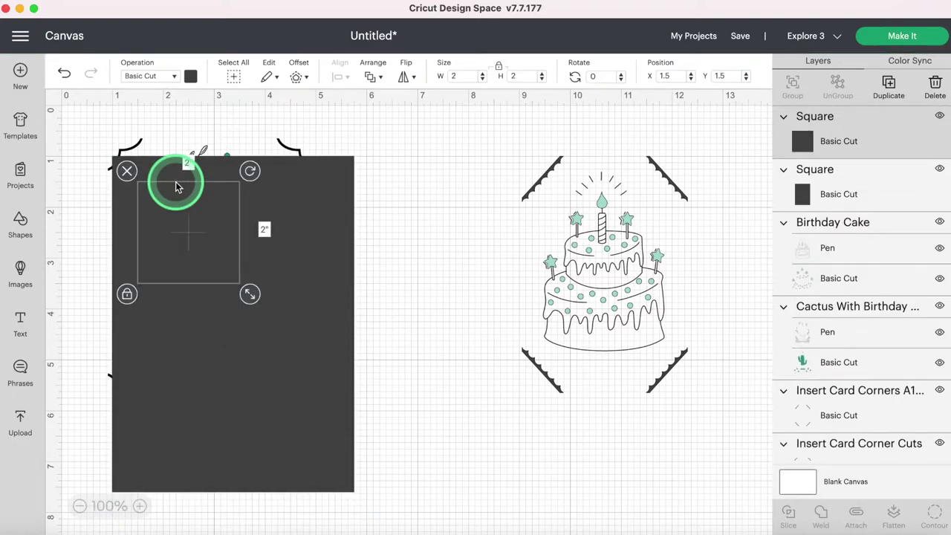
{"action": "left_click", "coordinate": [191, 76]}
{"action": "left_click", "coordinate": [206, 158]}
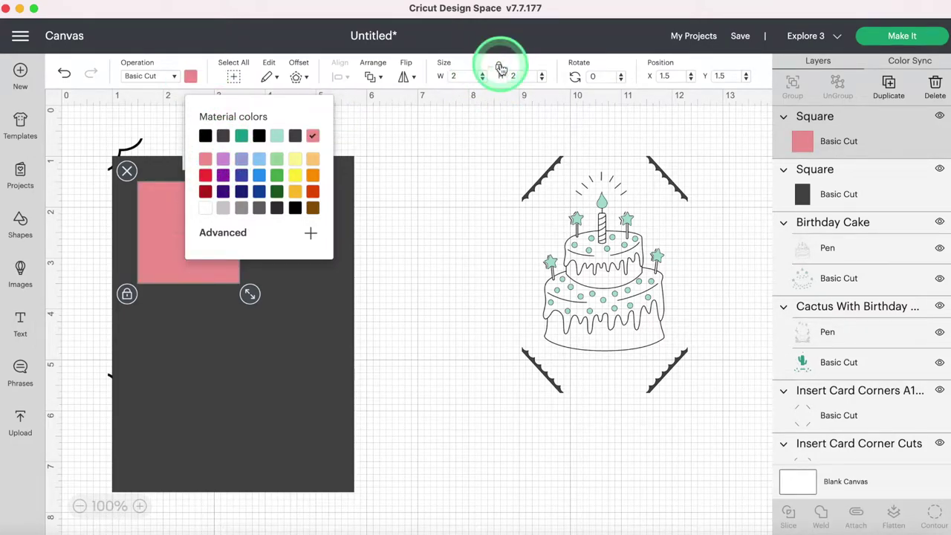
- Resize the pink square to 4.5 in wide by 6.4 in high with its proportions unlocked
{"action": "left_click", "coordinate": [470, 77]}
{"action": "double_click", "coordinate": [470, 76]}
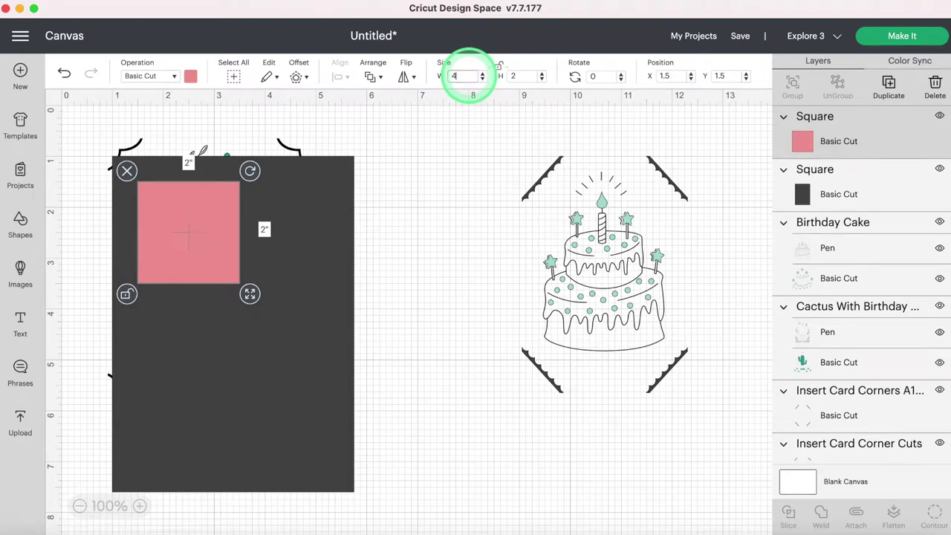
{"action": "double_click", "coordinate": [523, 75]}
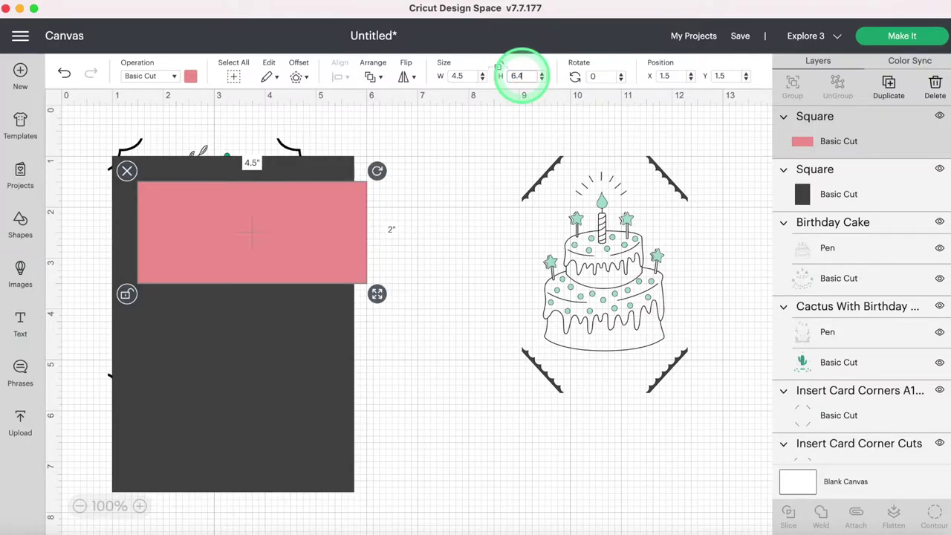
{"action": "type", "text": "6.4"}
{"action": "key", "text": "Return"}
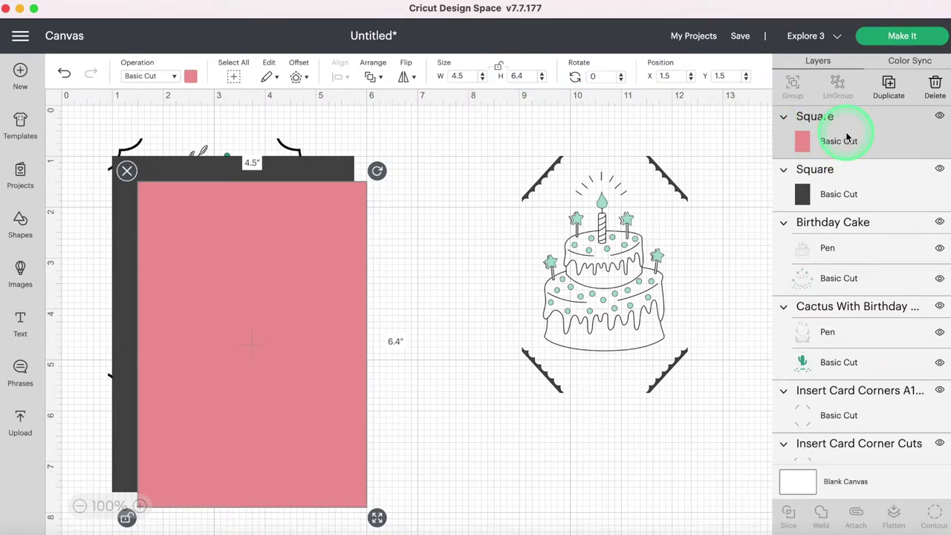
- Select the pink and dark rectangles together and align them on a common center
{"action": "left_click", "coordinate": [845, 177], "text": "shift"}
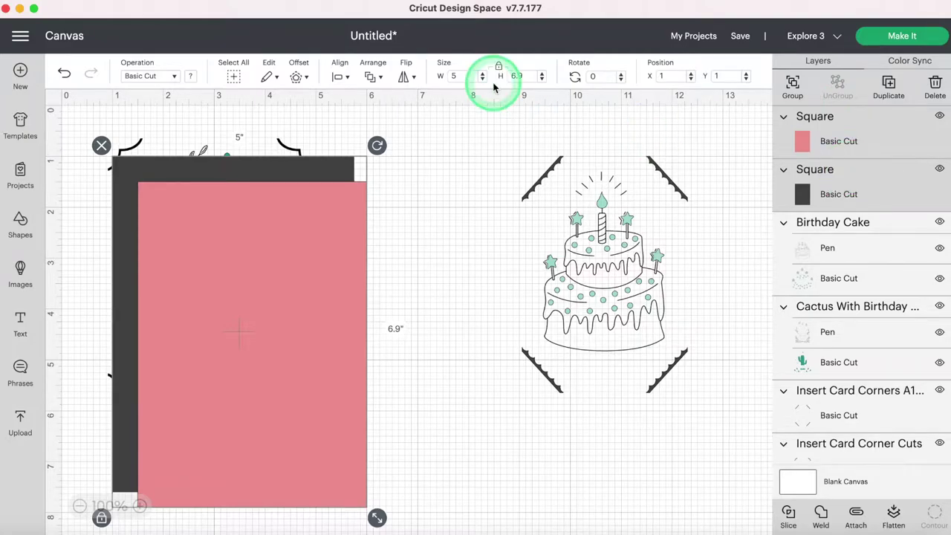
{"action": "left_click", "coordinate": [340, 72]}
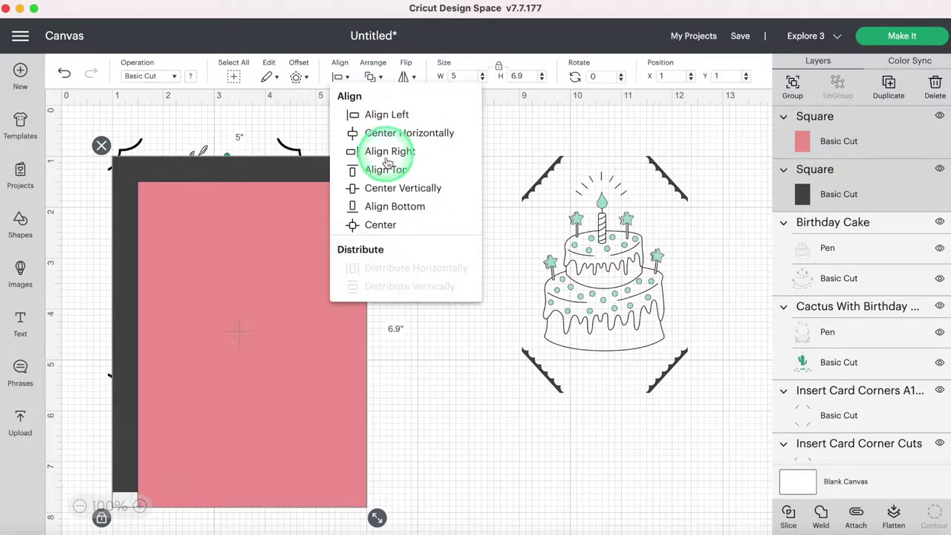
{"action": "left_click", "coordinate": [382, 225]}
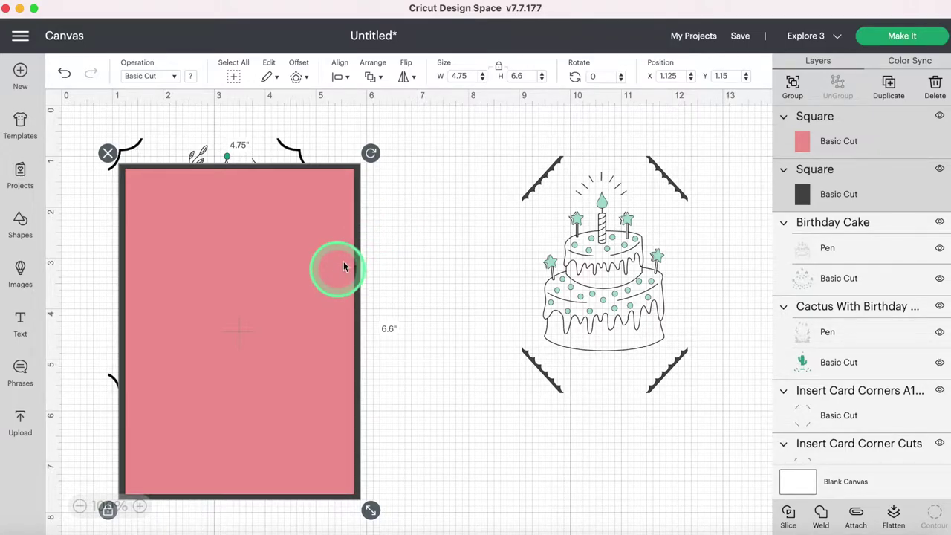
- Bring the birthday cactus image to the front, above the pink and dark rectangles
{"action": "left_click", "coordinate": [295, 153]}
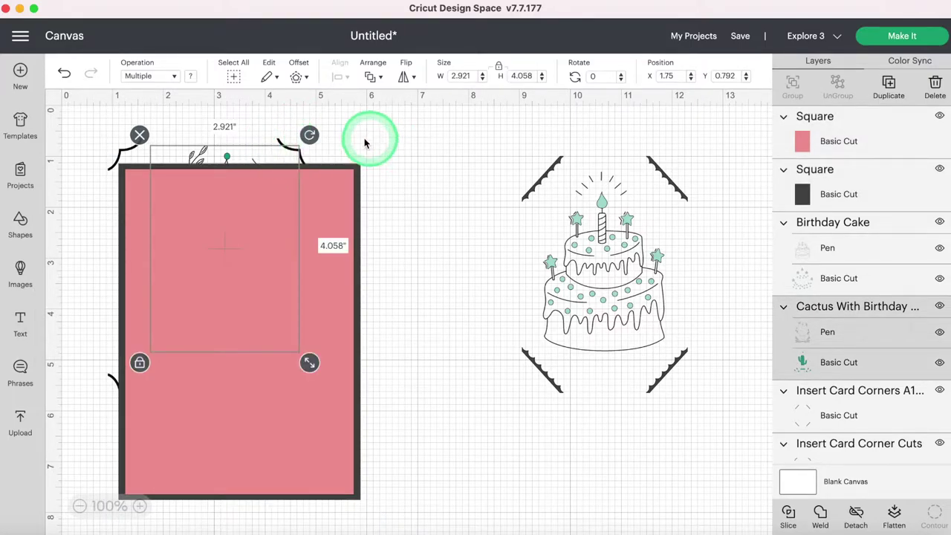
{"action": "right_click", "coordinate": [249, 152]}
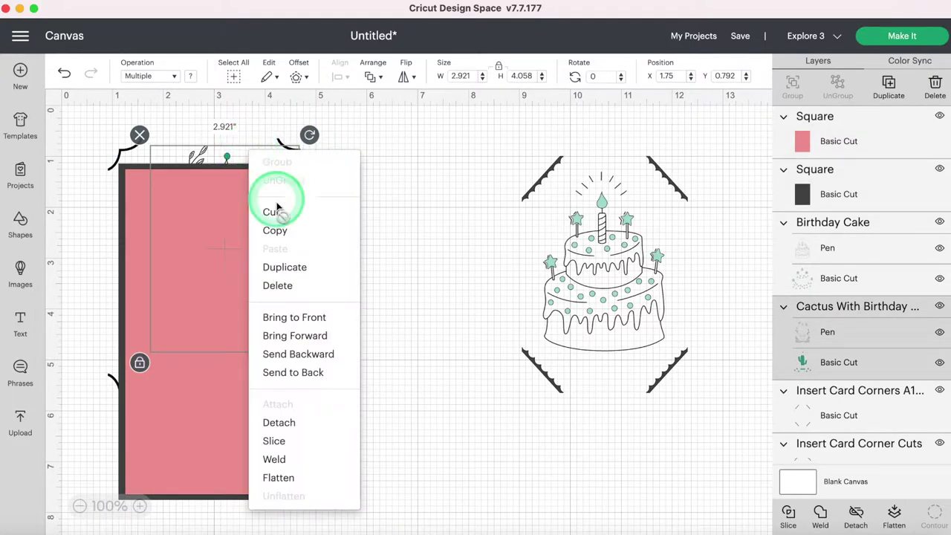
{"action": "left_click", "coordinate": [289, 318]}
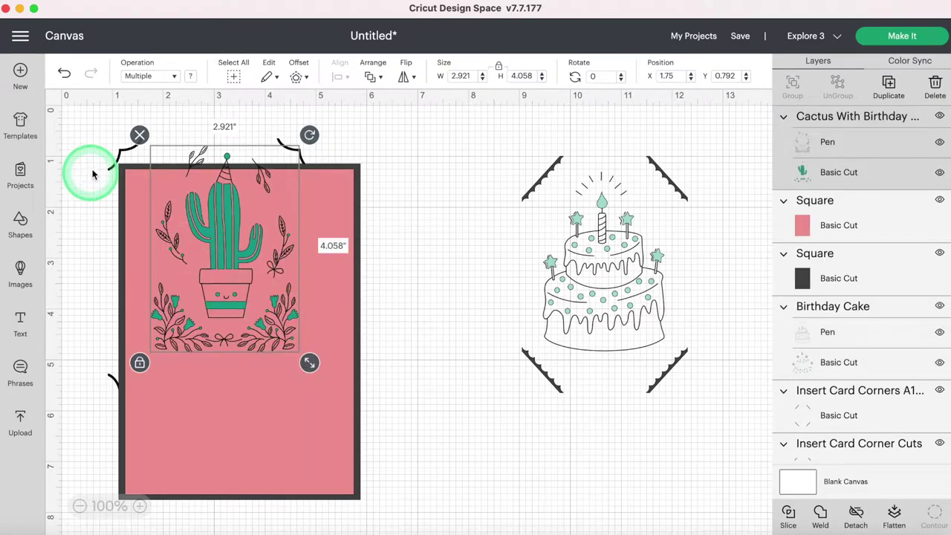
- Bring the curved Insert Card Corner Cuts forward by one layer
{"action": "left_click", "coordinate": [115, 162]}
{"action": "right_click", "coordinate": [116, 162]}
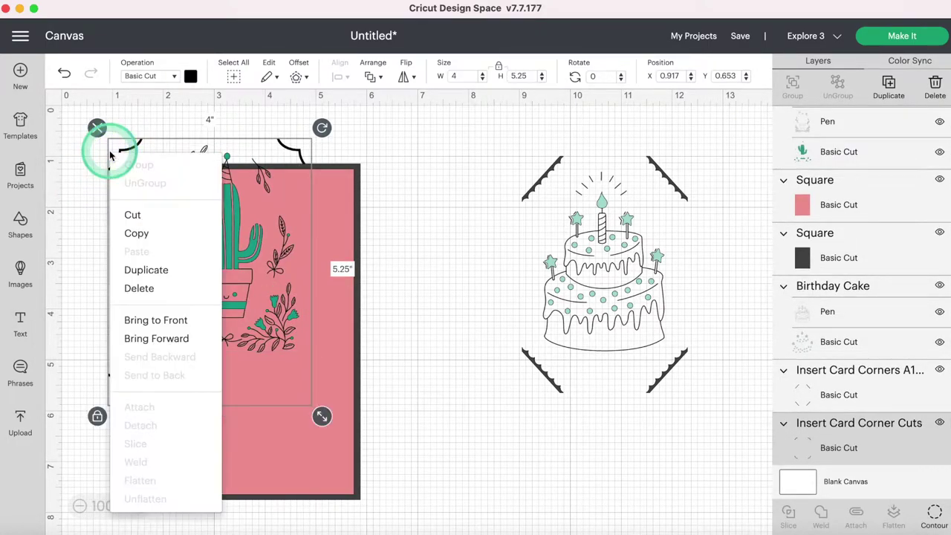
{"action": "left_click", "coordinate": [153, 338]}
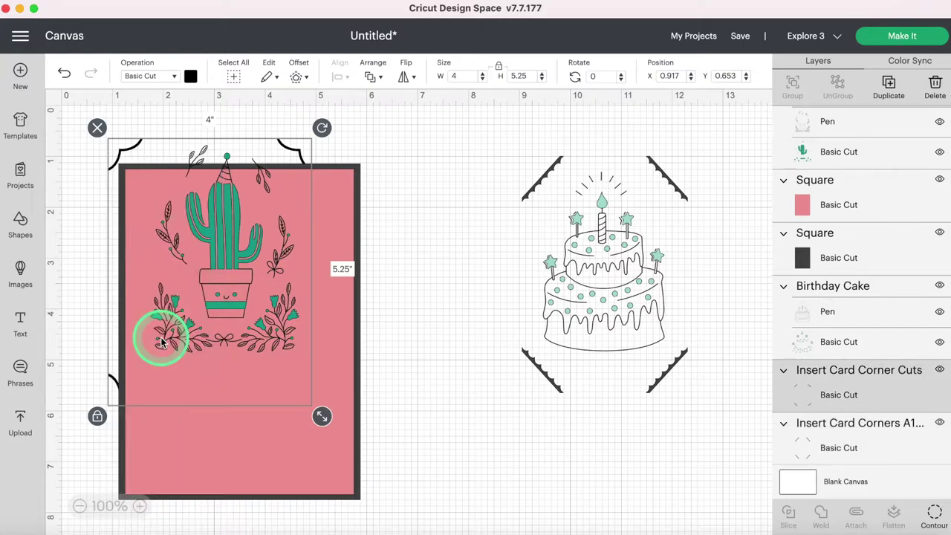
- Bring the curved Insert Card Corner Cuts to the front and place them over the pink rectangle
{"action": "left_click", "coordinate": [123, 153]}
{"action": "left_click_drag", "start_coordinate": [123, 153], "coordinate": [465, 238]}
{"action": "right_click", "coordinate": [464, 236]}
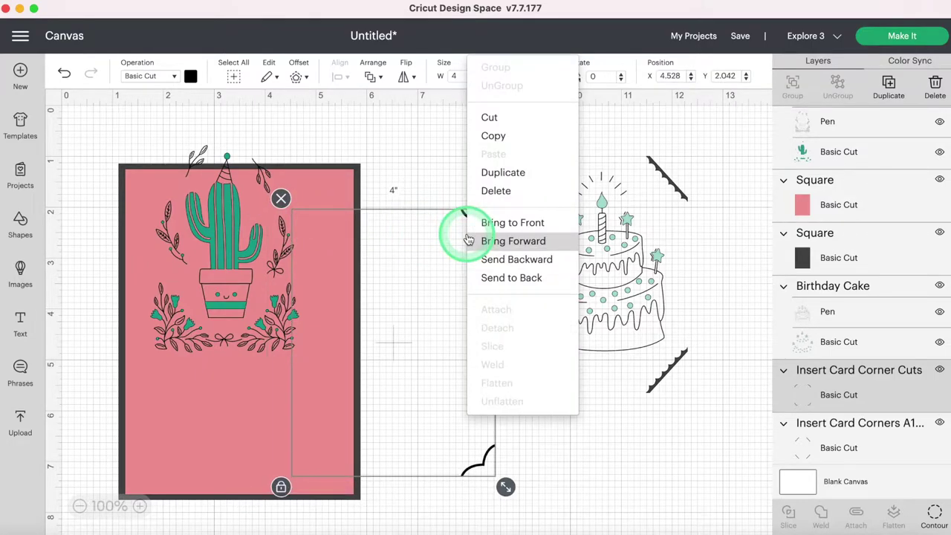
{"action": "left_click", "coordinate": [513, 241]}
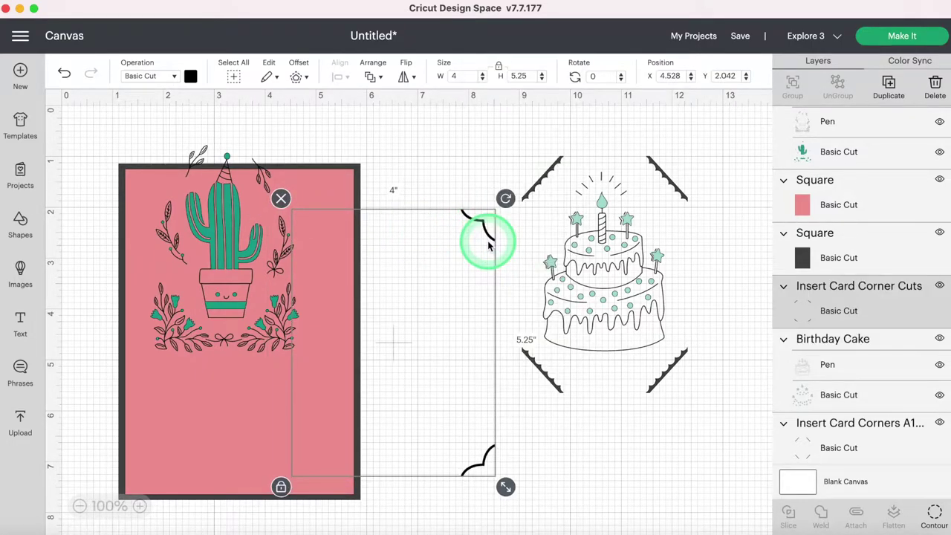
{"action": "left_click_drag", "start_coordinate": [492, 221], "coordinate": [509, 164]}
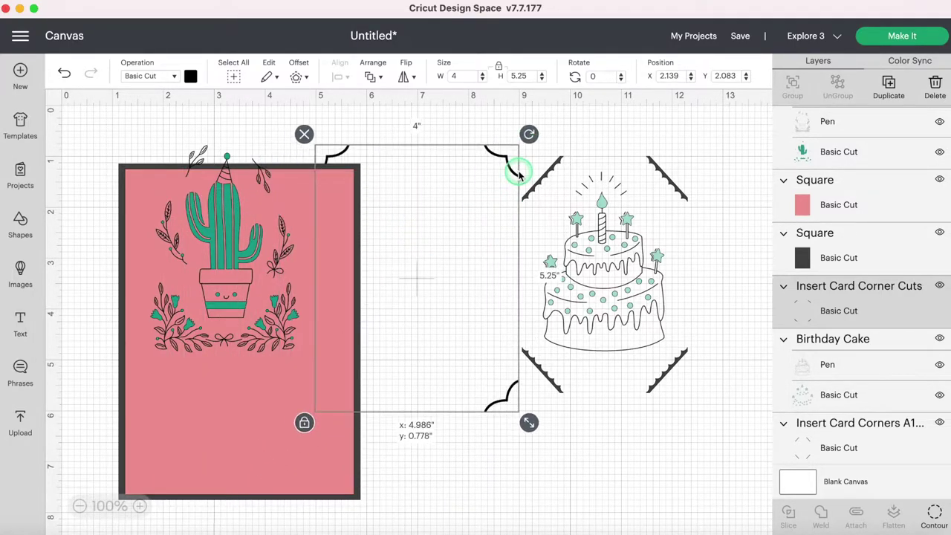
{"action": "right_click", "coordinate": [443, 230]}
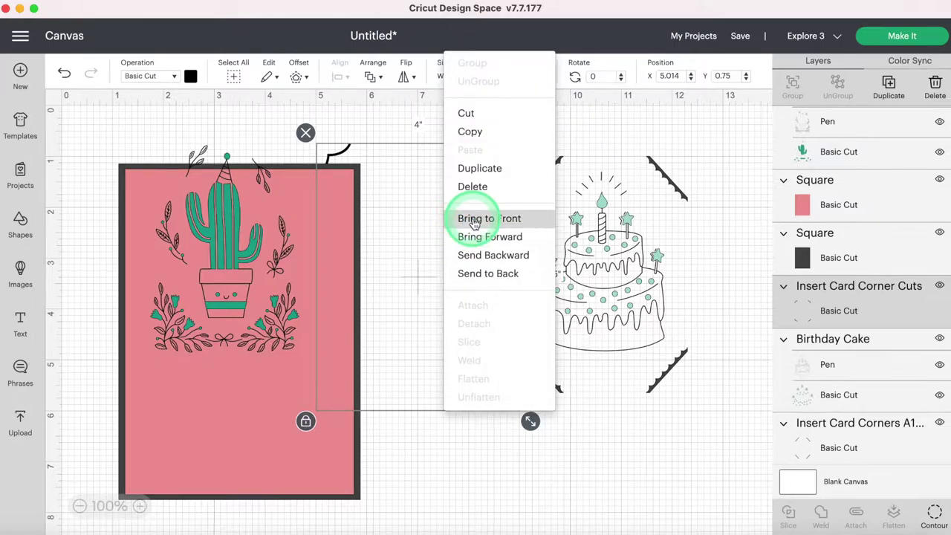
{"action": "left_click", "coordinate": [474, 223]}
{"action": "left_click_drag", "start_coordinate": [478, 153], "coordinate": [301, 200]}
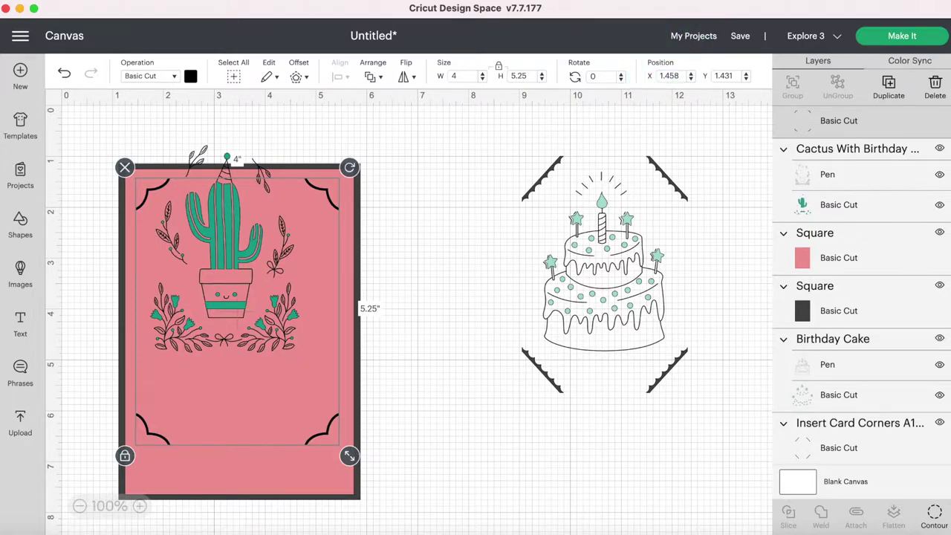
- Resize the curved corner cuts to 4.5 in wide by 6.4 in high with their proportions unlocked
{"action": "left_click", "coordinate": [500, 68]}
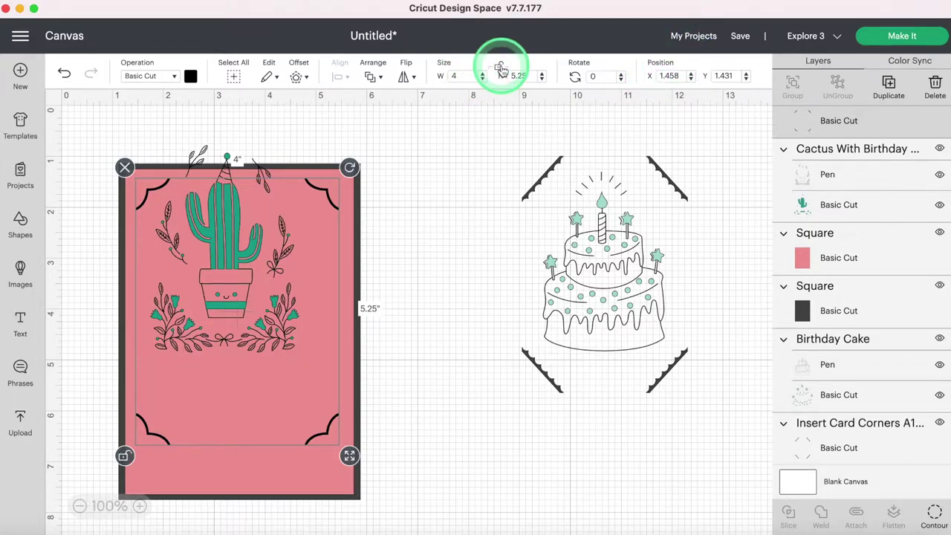
{"action": "left_click", "coordinate": [462, 75]}
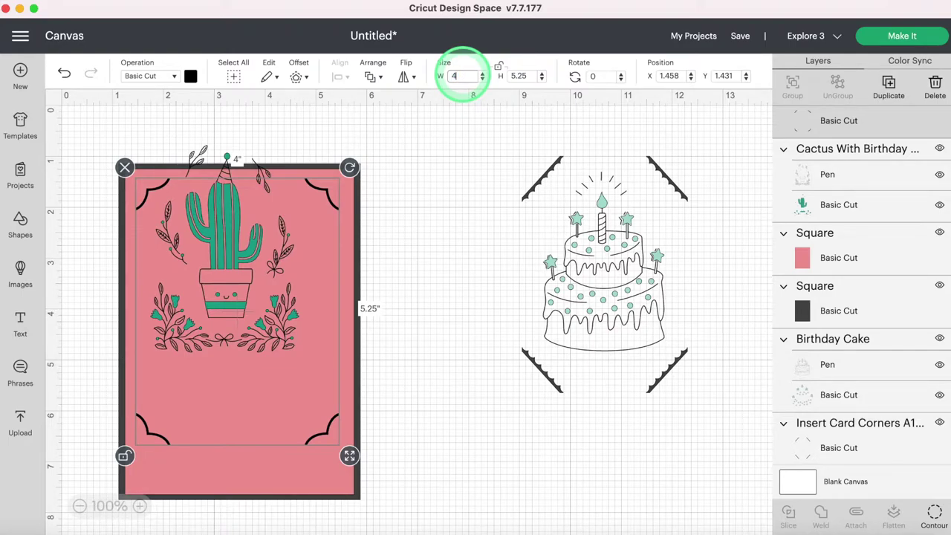
{"action": "type", "text": ".5"}
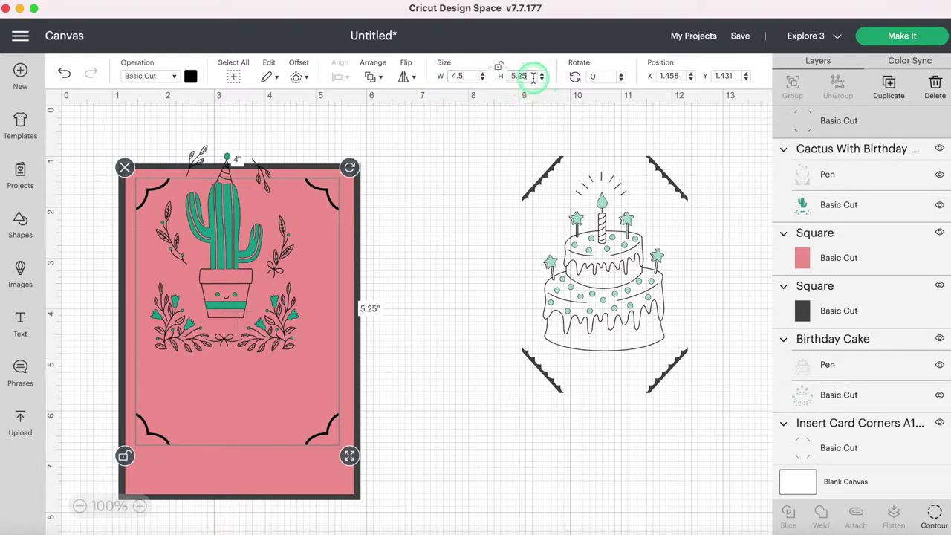
{"action": "left_click", "coordinate": [533, 76]}
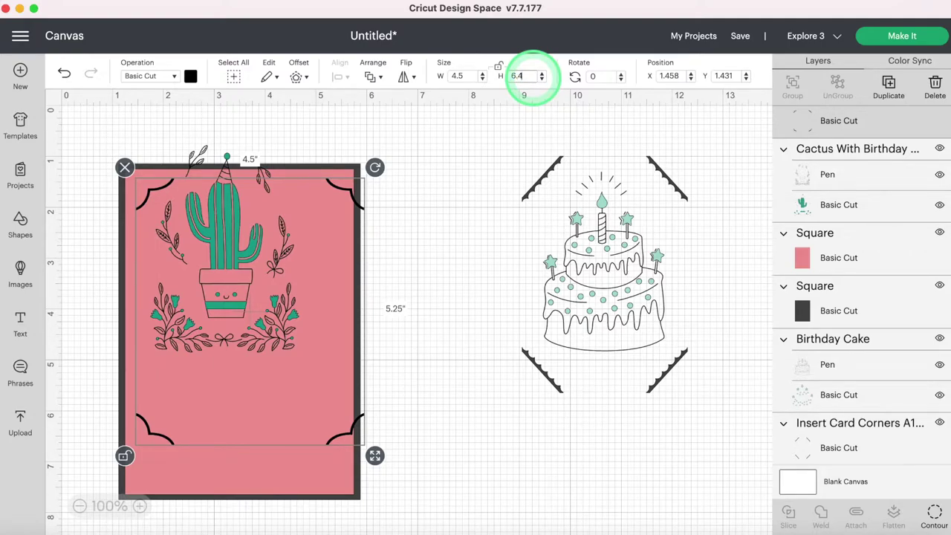
{"action": "key", "text": "Return"}
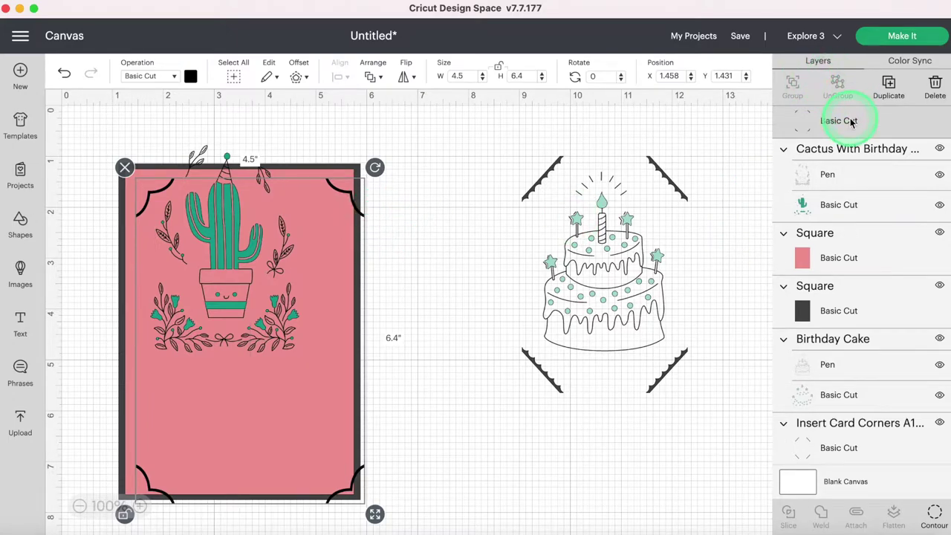
- Select the curved corner cuts with the pink and dark rectangles and align all three on a common center
{"action": "left_click", "coordinate": [851, 257], "text": "shift"}
{"action": "left_click", "coordinate": [845, 318], "text": "shift"}
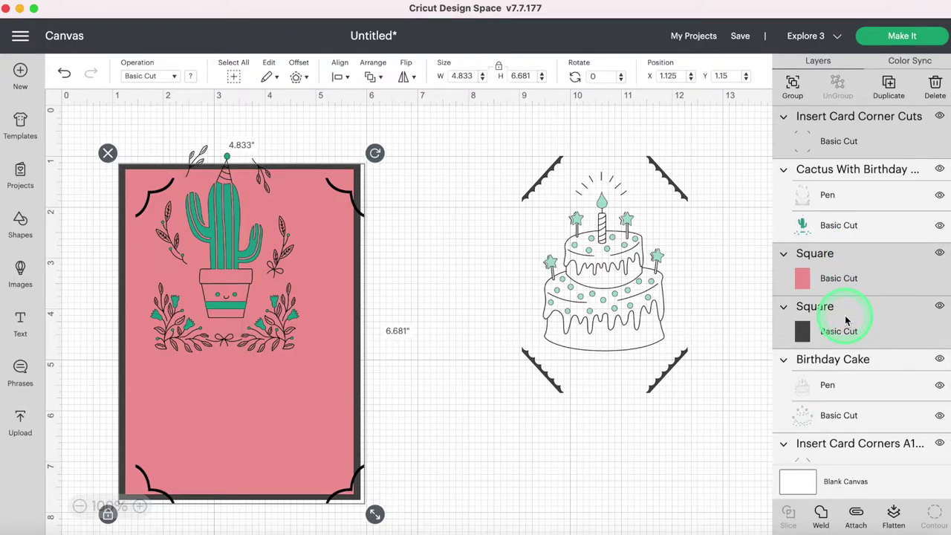
{"action": "left_click", "coordinate": [343, 77]}
{"action": "left_click", "coordinate": [364, 224]}
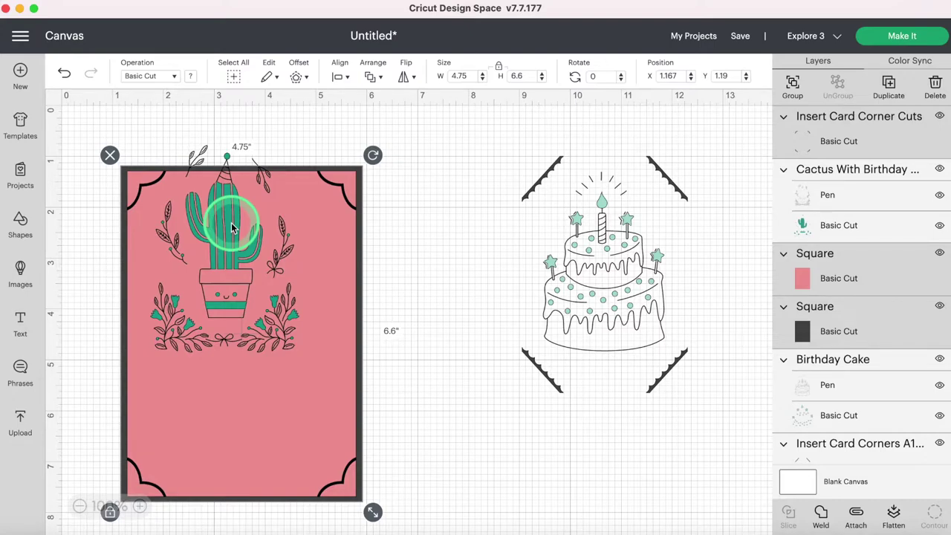
- Bring the birthday cactus image to the front, above the curved corner cuts
{"action": "left_click", "coordinate": [811, 170]}
{"action": "left_click", "coordinate": [213, 257]}
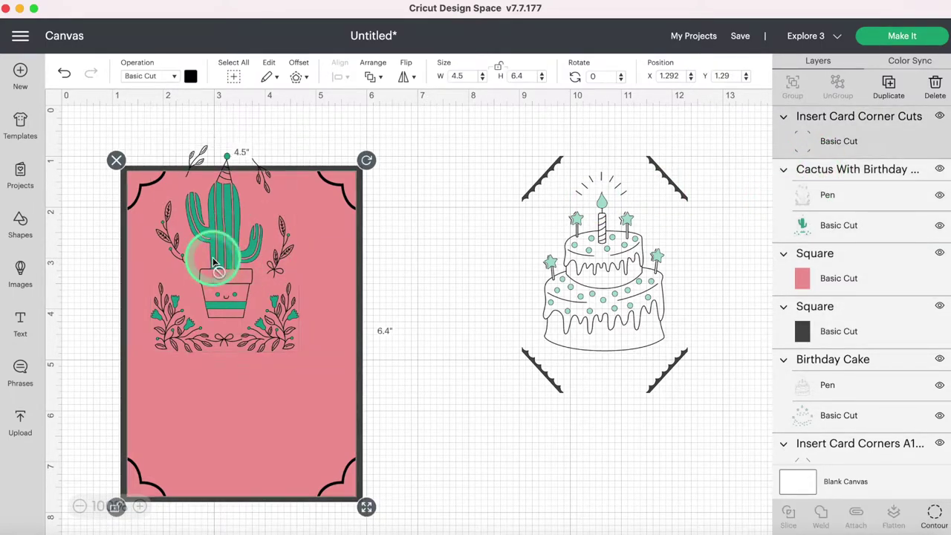
{"action": "right_click", "coordinate": [213, 260]}
{"action": "left_click", "coordinate": [213, 257]}
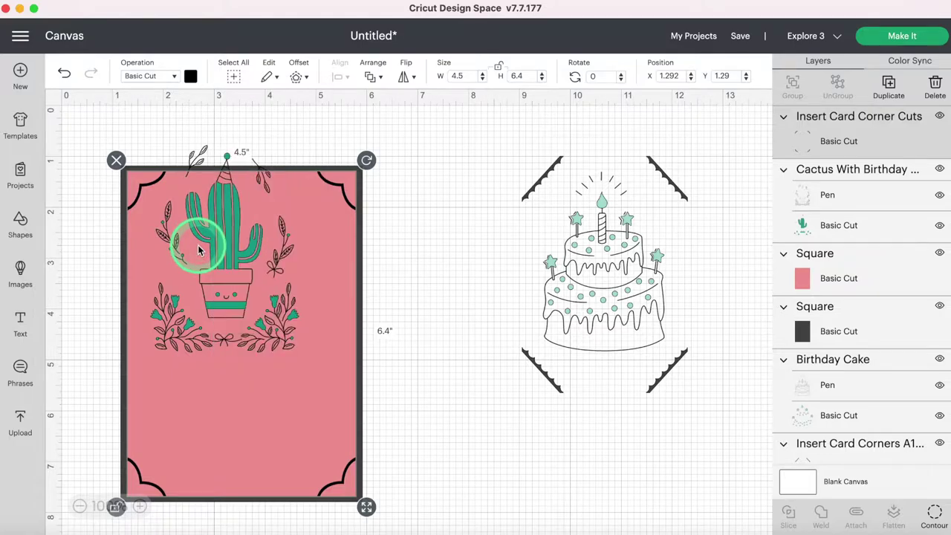
{"action": "left_click", "coordinate": [215, 242]}
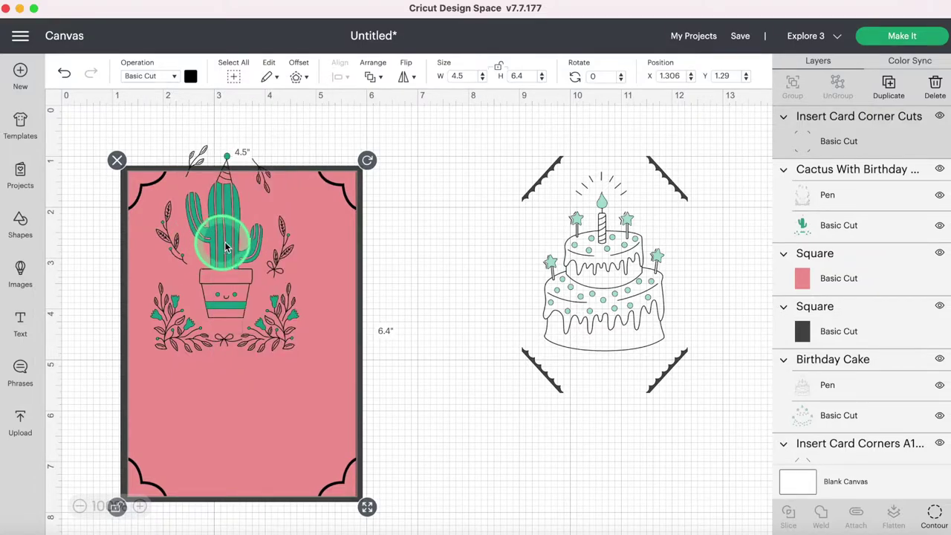
{"action": "left_click", "coordinate": [854, 170]}
{"action": "right_click", "coordinate": [860, 172]}
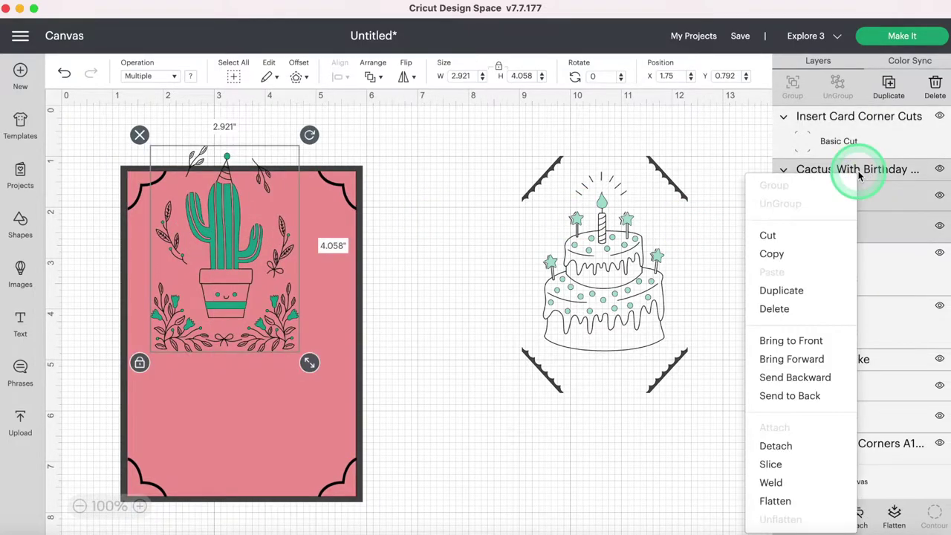
{"action": "left_click", "coordinate": [781, 342]}
- Enlarge the cactus image proportionally to about 4.11 by 5.71 in and position it inside the corner cuts on the pink rectangle
{"action": "left_click_drag", "start_coordinate": [228, 235], "coordinate": [230, 261]}
{"action": "left_click_drag", "start_coordinate": [312, 385], "coordinate": [364, 471]}
{"action": "left_click_drag", "start_coordinate": [272, 365], "coordinate": [246, 388]}
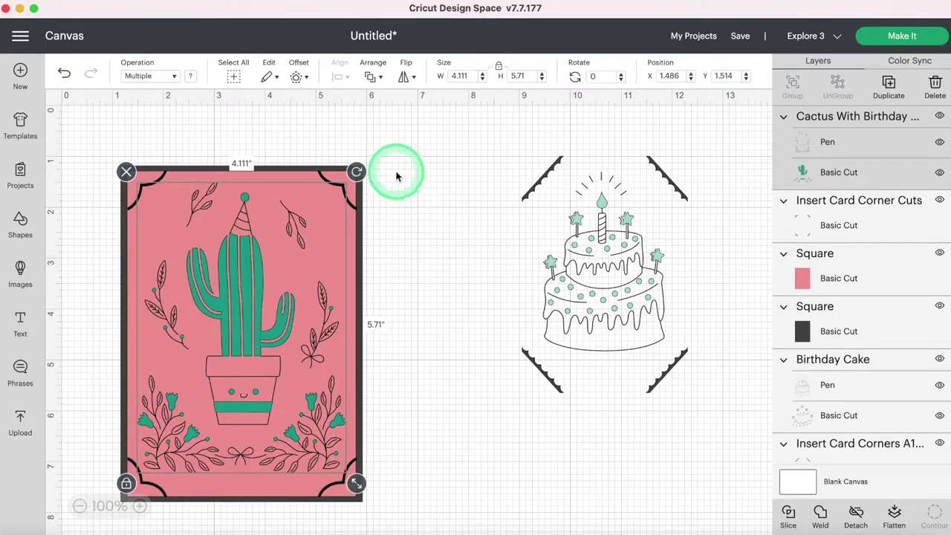
- Select the cactus image, corner cuts and both rectangles together and align them on a common center
{"action": "left_click_drag", "start_coordinate": [396, 182], "coordinate": [134, 379]}
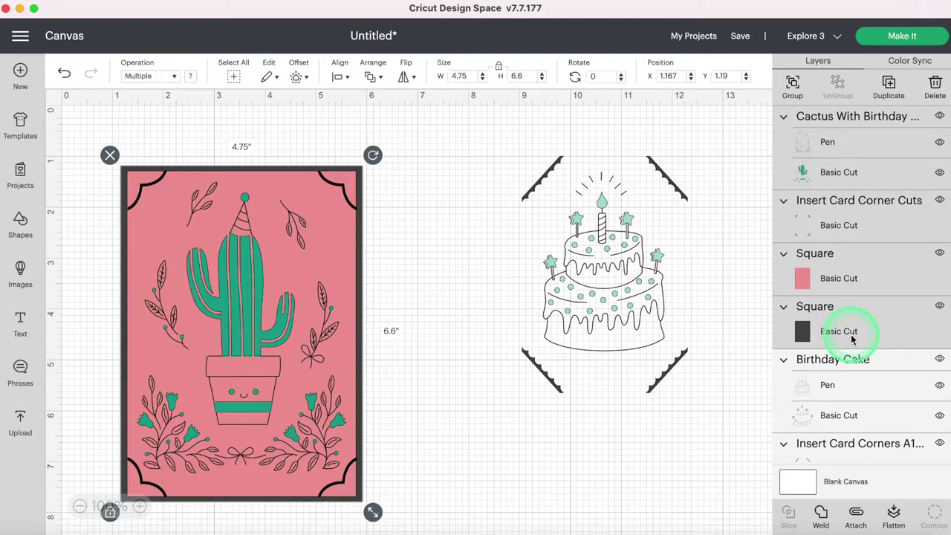
{"action": "left_click", "coordinate": [341, 78]}
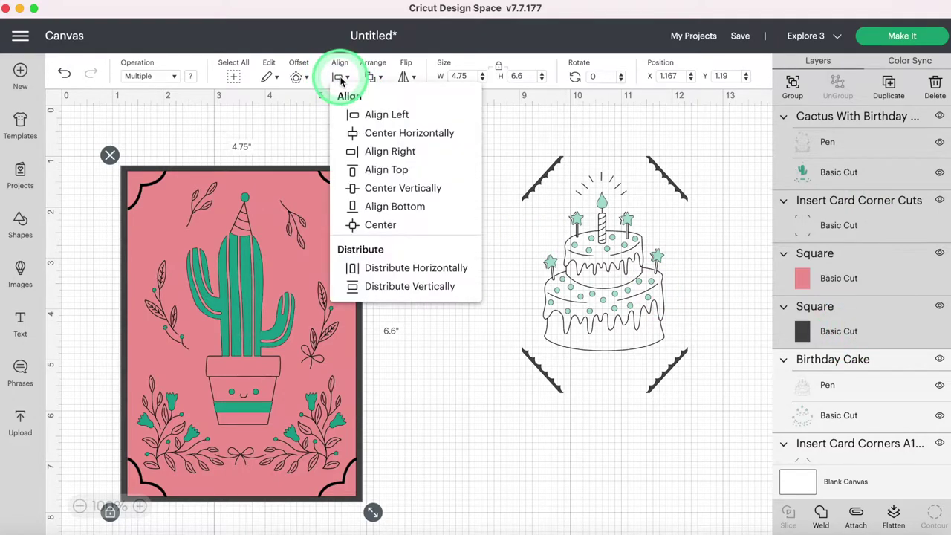
{"action": "left_click", "coordinate": [375, 226]}
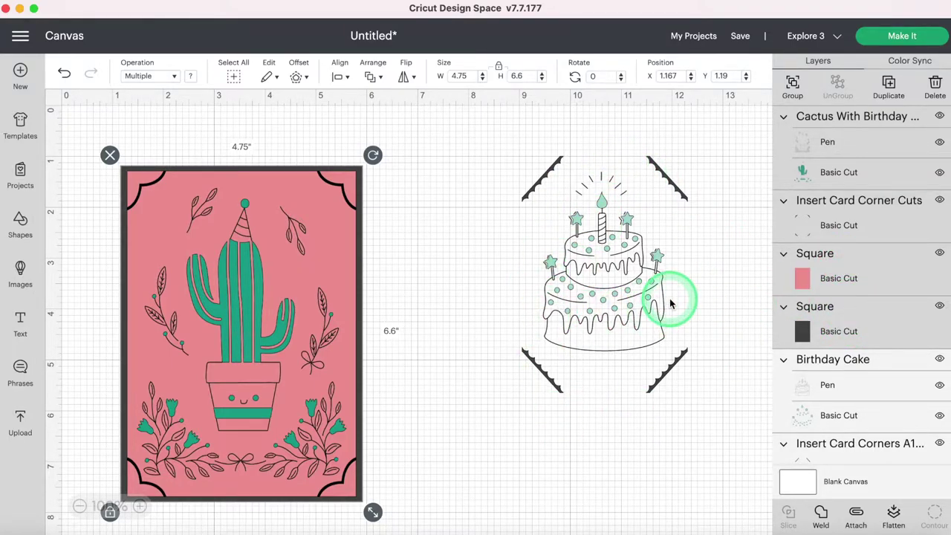
- Change the cactus image's pen layer to the Mint color, keeping the Extra Fine Point (0.3mm) pen
{"action": "left_click", "coordinate": [835, 148]}
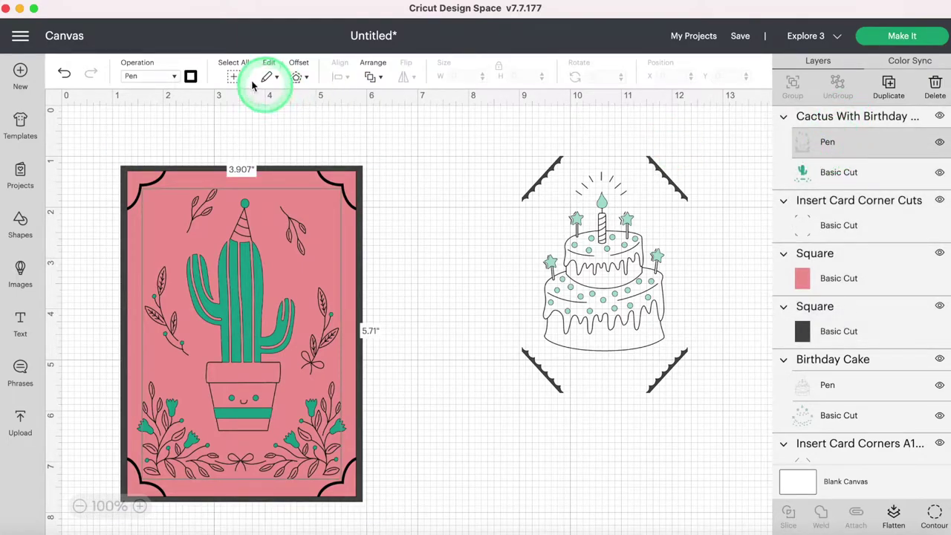
{"action": "left_click", "coordinate": [191, 76]}
{"action": "scroll", "coordinate": [242, 235], "scroll_direction": "down", "scroll_amount": 3}
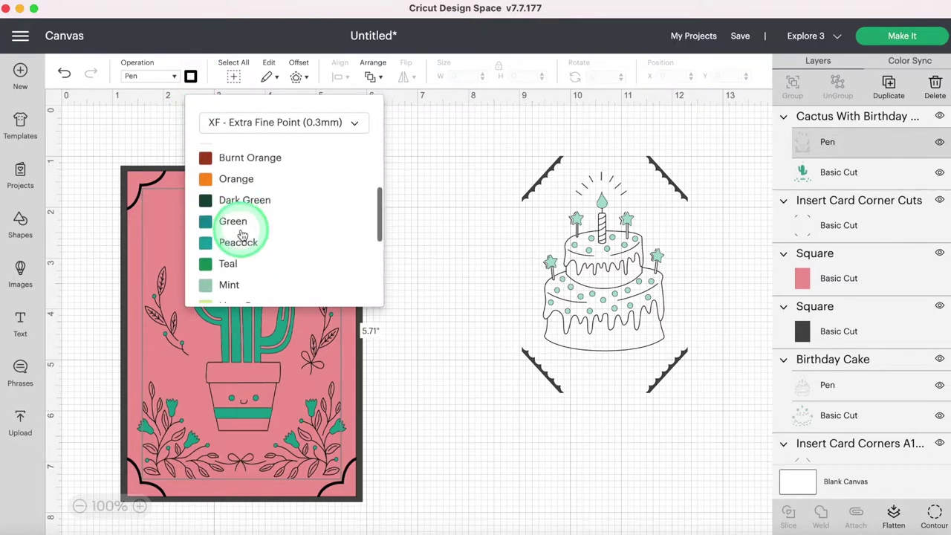
{"action": "left_click", "coordinate": [228, 281]}
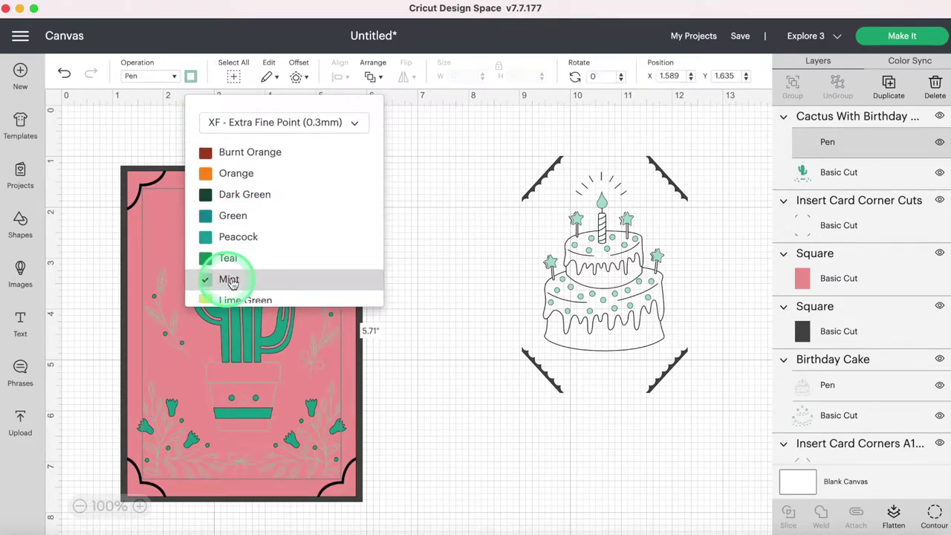
{"action": "left_click", "coordinate": [446, 195]}
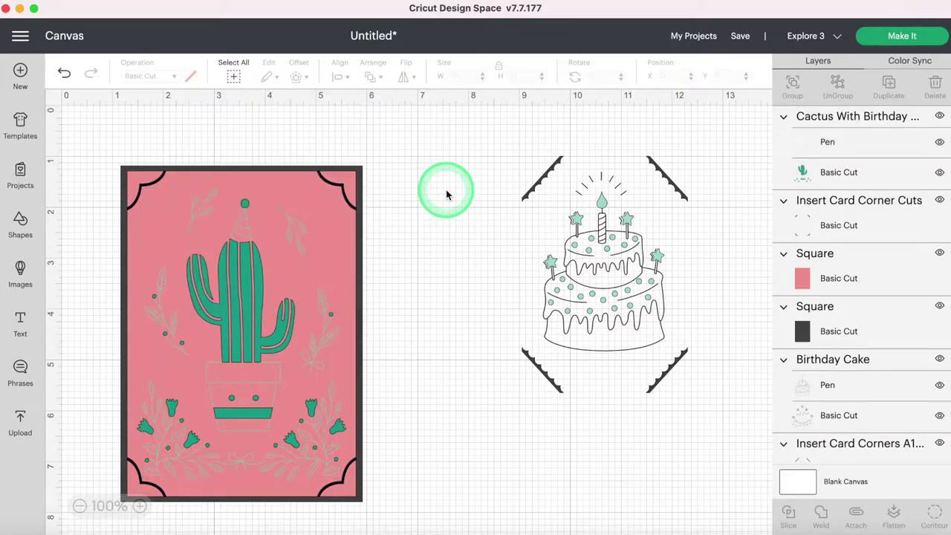
- Attach the cactus image to the curved Insert Card Corner Cuts
{"action": "left_click", "coordinate": [830, 119]}
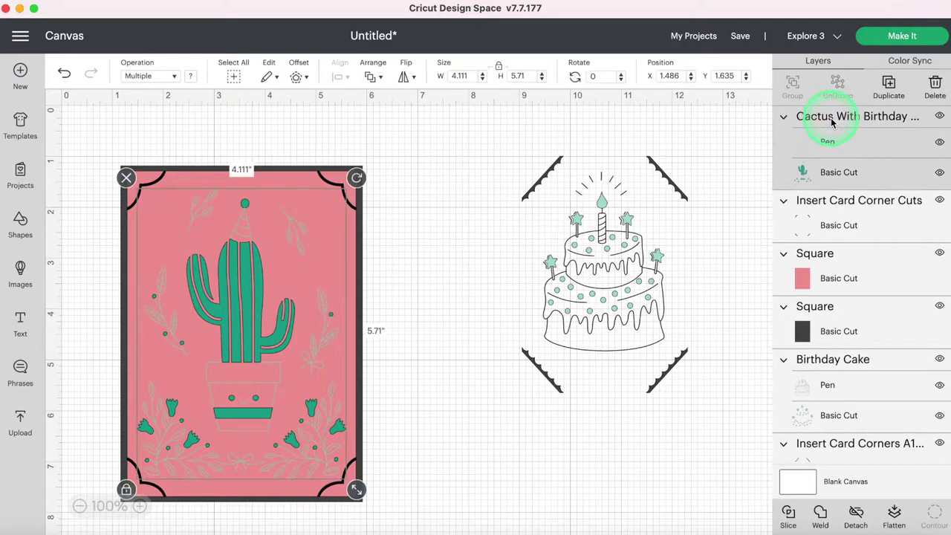
{"action": "left_click", "coordinate": [840, 201], "text": "shift"}
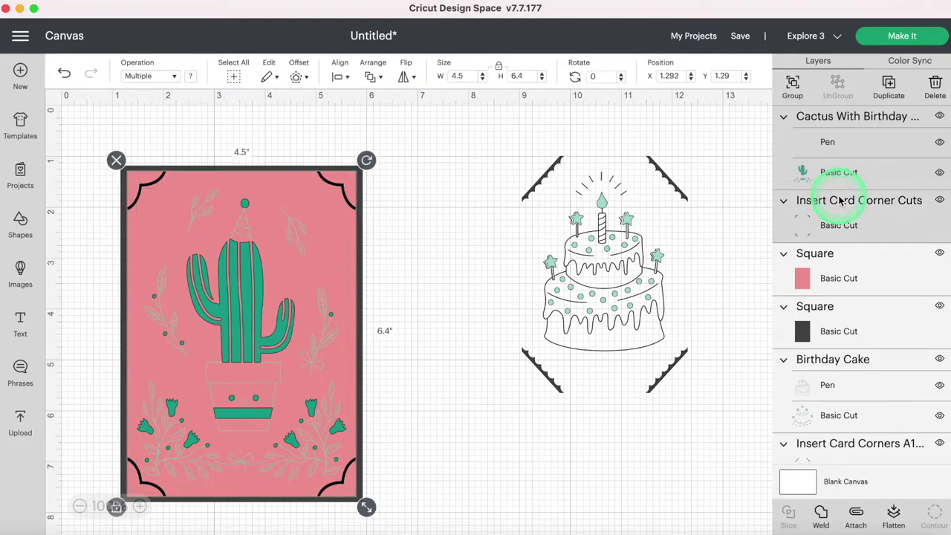
{"action": "left_click", "coordinate": [857, 514]}
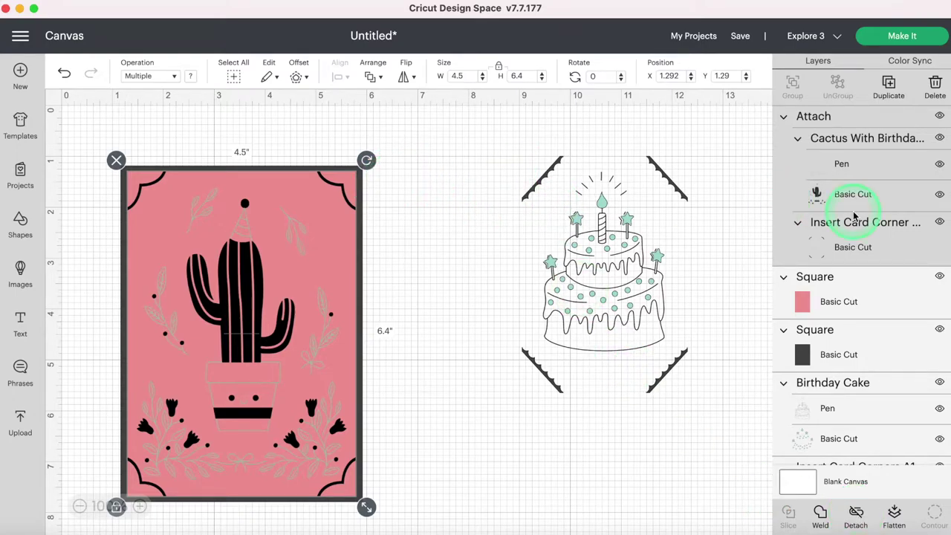
- Move the dark and pink rectangles away from the attached cactus design, over to the birthday cake
{"action": "left_click", "coordinate": [866, 300]}
{"action": "left_click_drag", "start_coordinate": [366, 233], "coordinate": [719, 209]}
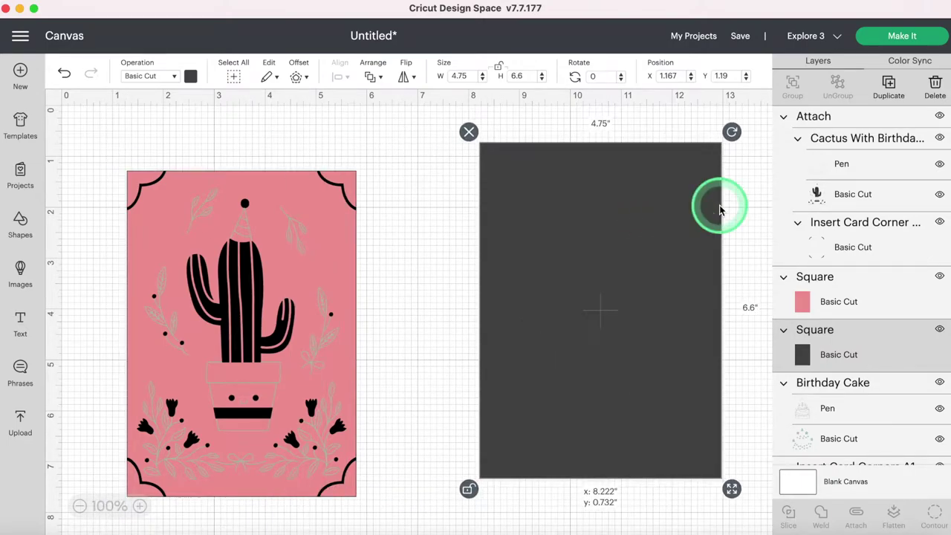
{"action": "left_click_drag", "start_coordinate": [370, 249], "coordinate": [303, 257]}
{"action": "left_click_drag", "start_coordinate": [337, 216], "coordinate": [596, 201]}
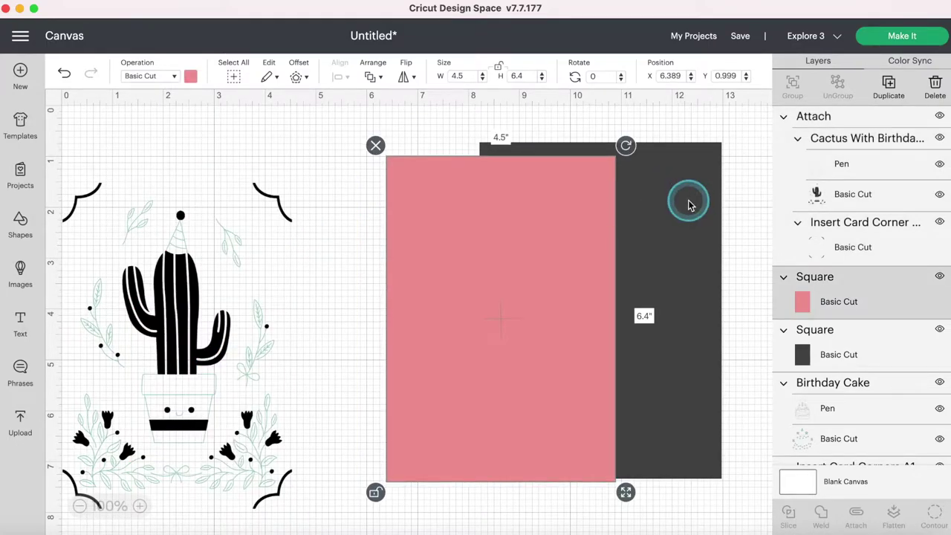
- Send the dark rectangle and the pink rectangle to the back, behind the birthday cake and its corner cuts
{"action": "right_click", "coordinate": [688, 206]}
{"action": "left_click", "coordinate": [722, 244]}
{"action": "right_click", "coordinate": [556, 244]}
{"action": "left_click", "coordinate": [589, 289]}
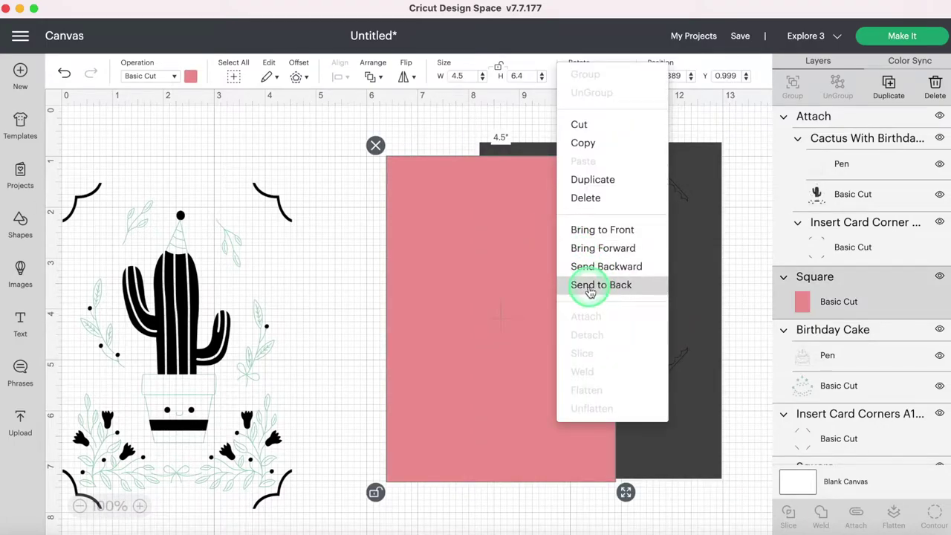
- Bring the pink rectangle forward one layer and place it over the middle of the dark rectangle behind the cake
{"action": "left_click", "coordinate": [413, 229]}
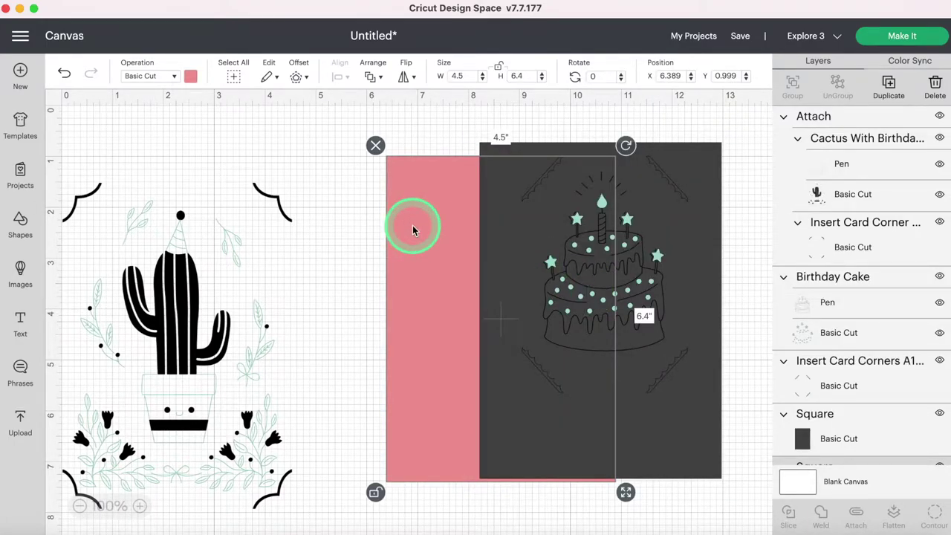
{"action": "right_click", "coordinate": [414, 231]}
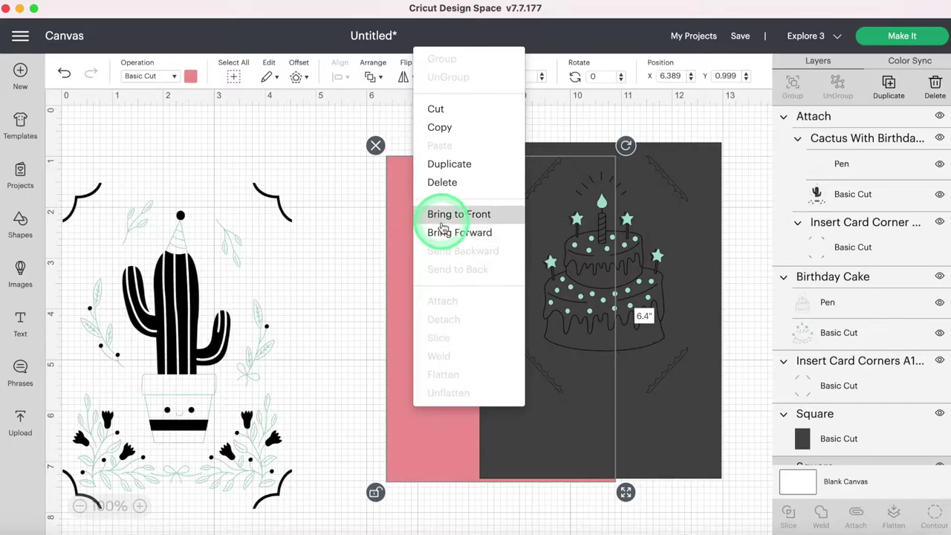
{"action": "left_click", "coordinate": [437, 234]}
{"action": "left_click_drag", "start_coordinate": [403, 181], "coordinate": [501, 176]}
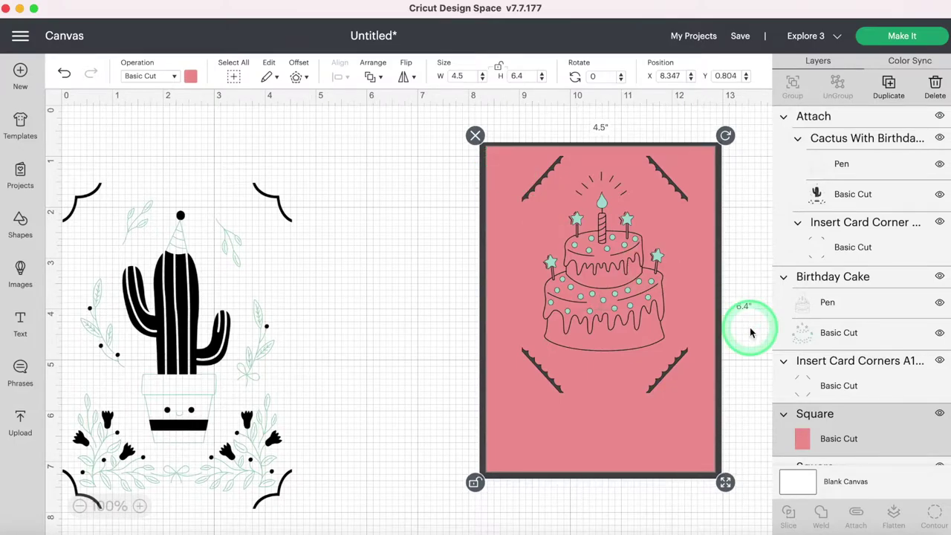
- Center the pink rectangle and the dark rectangle on each other behind the birthday cake
{"action": "scroll", "coordinate": [902, 314], "scroll_direction": "down", "scroll_amount": 2}
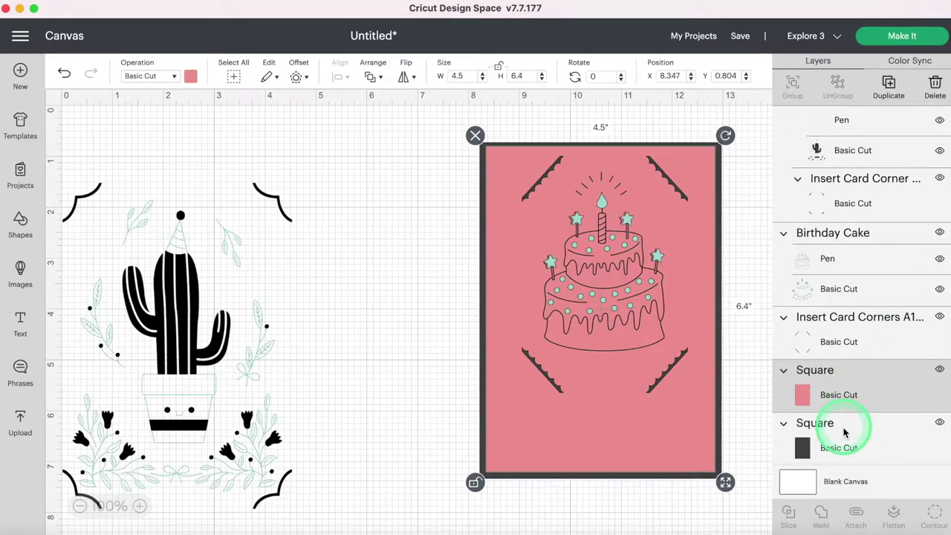
{"action": "left_click", "coordinate": [843, 442], "text": "shift"}
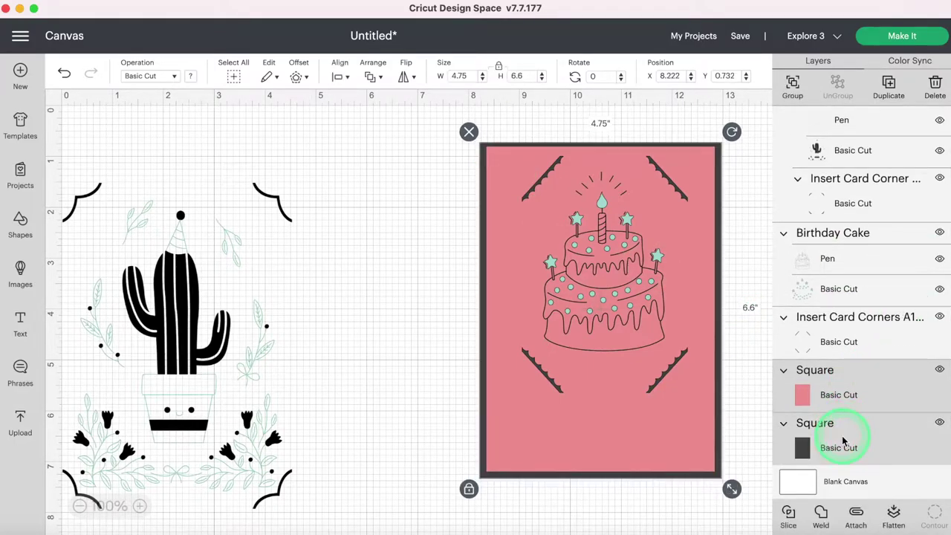
{"action": "left_click", "coordinate": [342, 77]}
{"action": "left_click", "coordinate": [353, 223]}
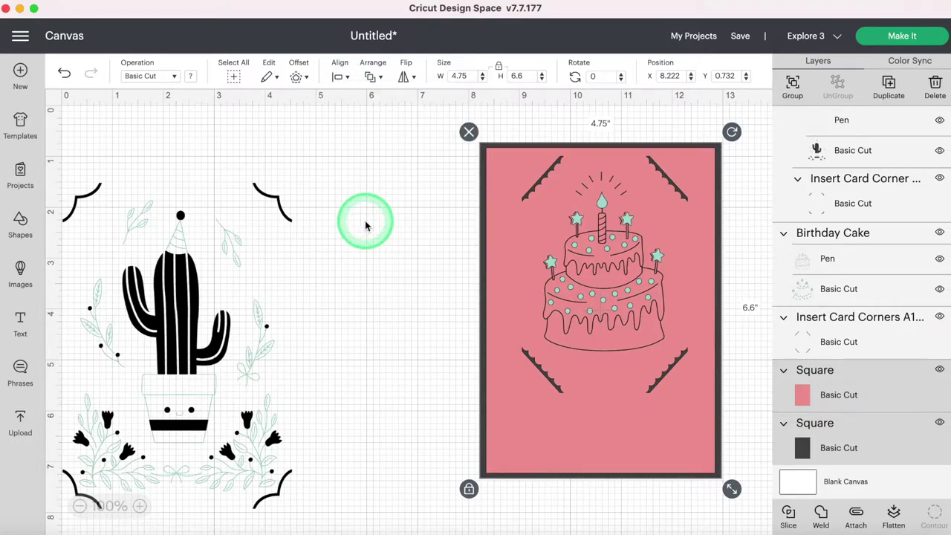
- Resize the scalloped insert card corner cuts around the cake to 4.5 by 6.4 inches with unlocked proportions
{"action": "left_click", "coordinate": [537, 186]}
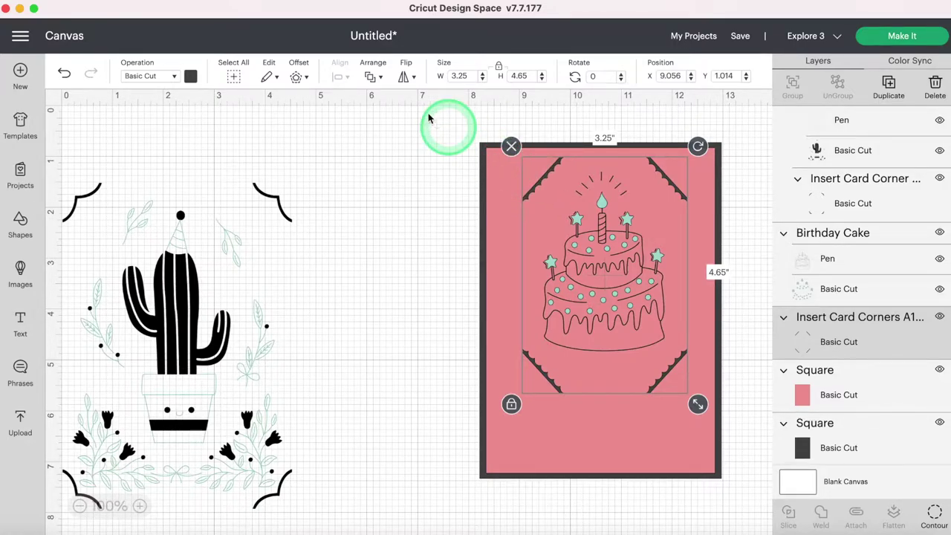
{"action": "left_click", "coordinate": [469, 75]}
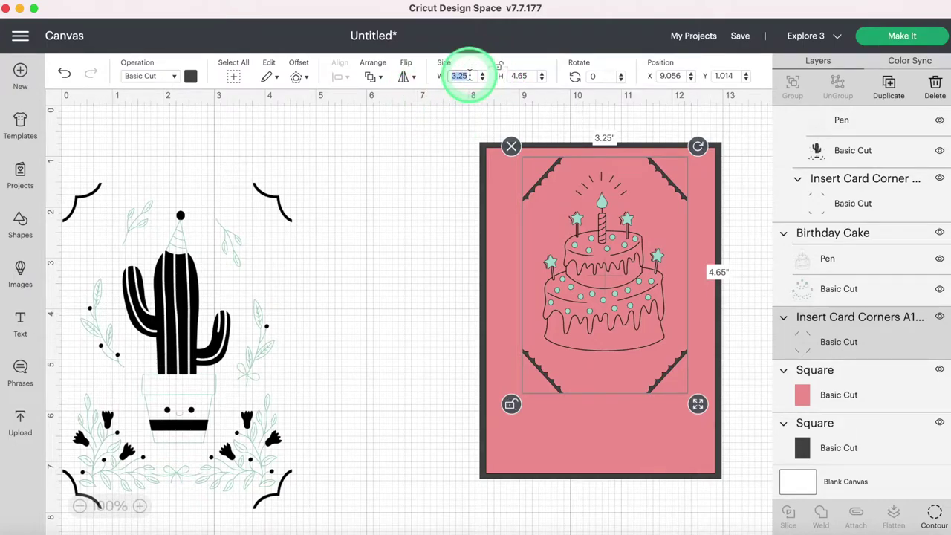
{"action": "type", "text": "4.5"}
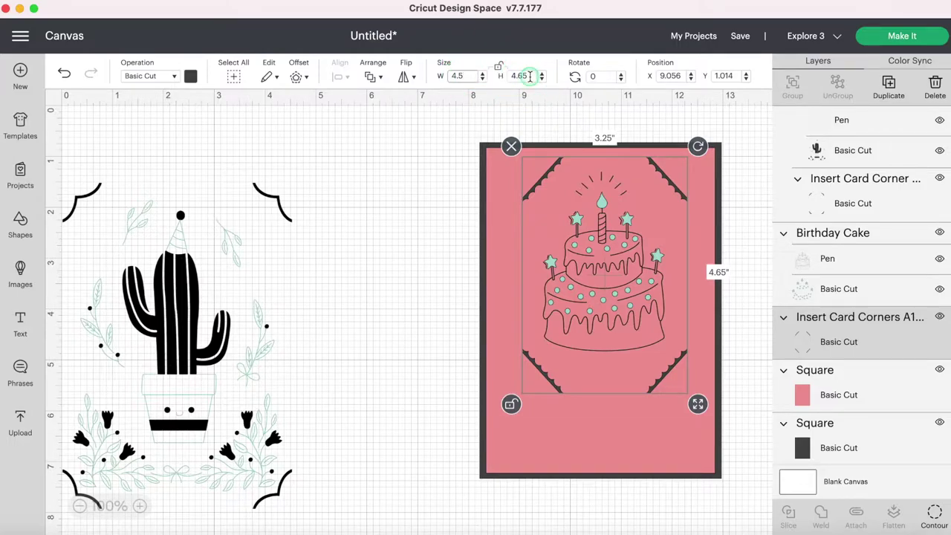
{"action": "left_click", "coordinate": [524, 75]}
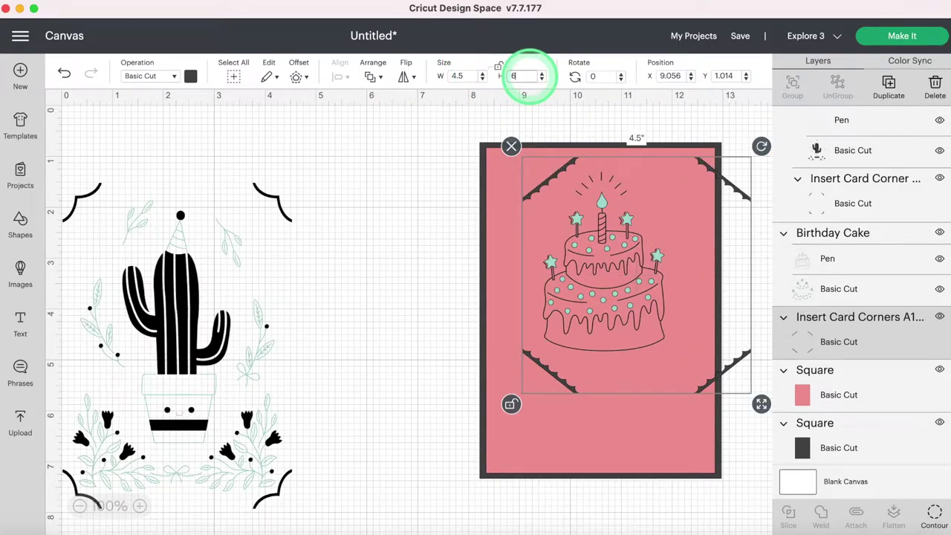
{"action": "type", "text": "6.4"}
{"action": "key", "text": "Return"}
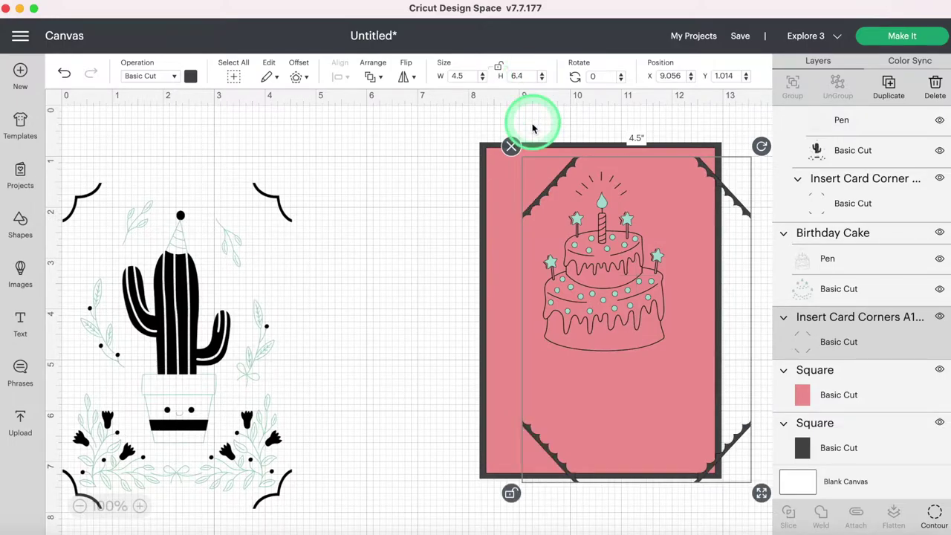
- Fit the scalloped corner cuts onto the pink rectangle's corners and place the birthday cake between them
{"action": "left_click_drag", "start_coordinate": [558, 184], "coordinate": [590, 212]}
{"action": "left_click", "coordinate": [845, 180]}
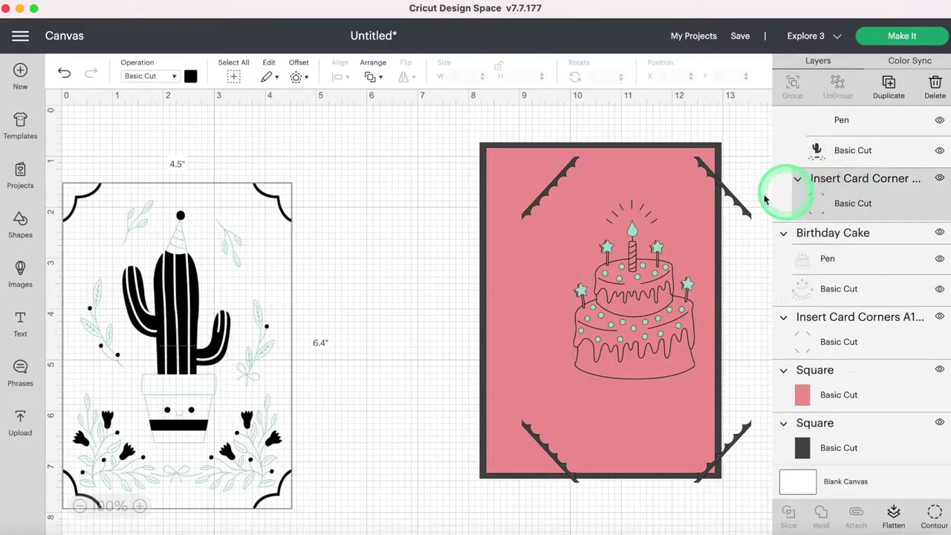
{"action": "left_click", "coordinate": [832, 350]}
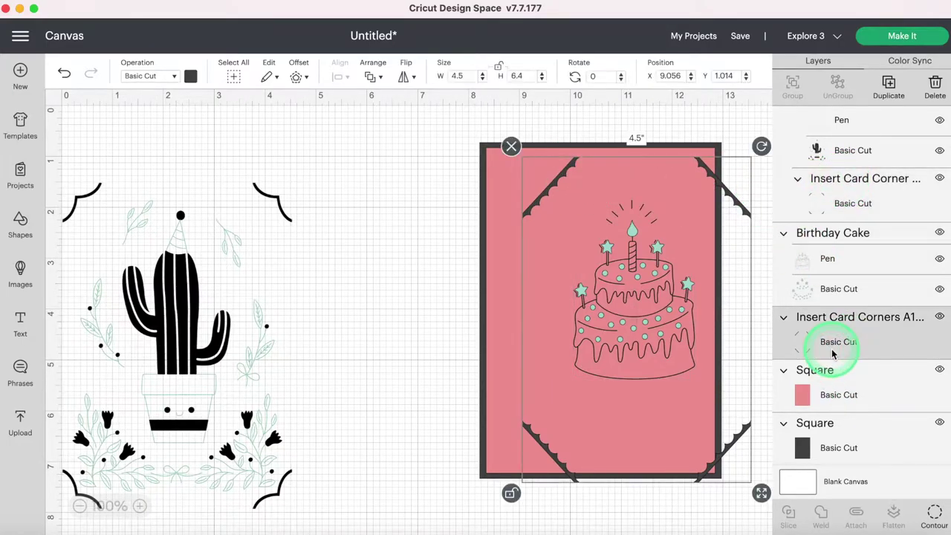
{"action": "left_click_drag", "start_coordinate": [541, 189], "coordinate": [518, 174]}
{"action": "left_click_drag", "start_coordinate": [630, 301], "coordinate": [609, 276]}
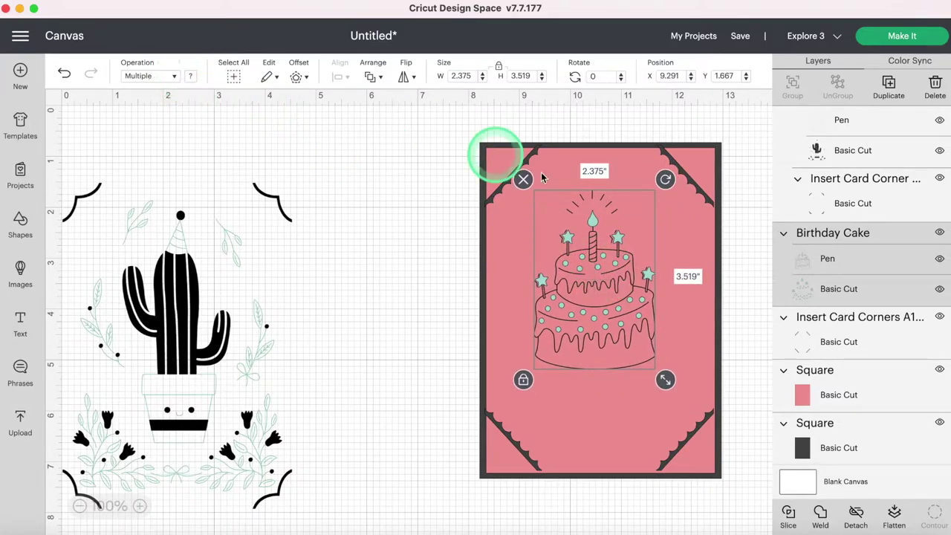
- Set the birthday cake's pen layer to the Pink extra fine point pen colour
{"action": "left_click", "coordinate": [842, 260]}
{"action": "left_click", "coordinate": [191, 77]}
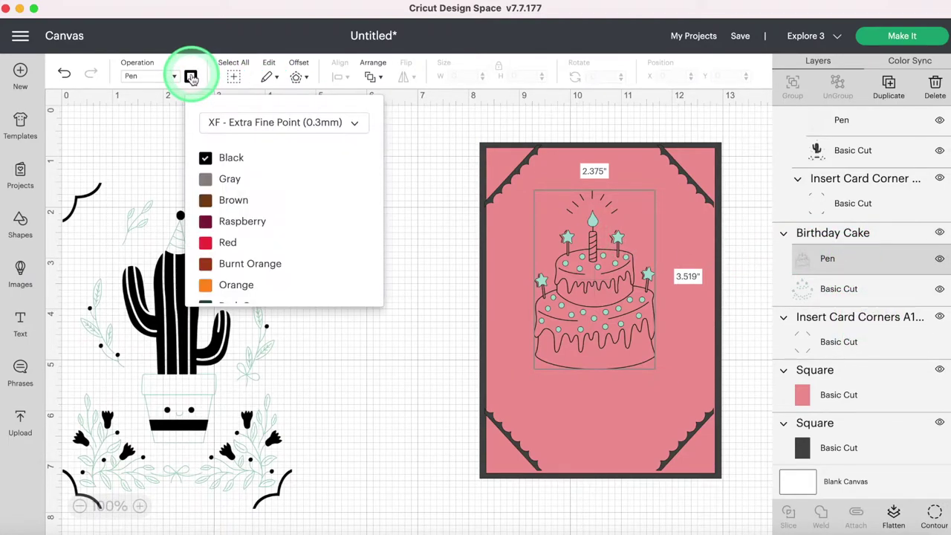
{"action": "scroll", "coordinate": [265, 230], "scroll_direction": "down", "scroll_amount": 5}
{"action": "scroll", "coordinate": [262, 236], "scroll_direction": "down", "scroll_amount": 4}
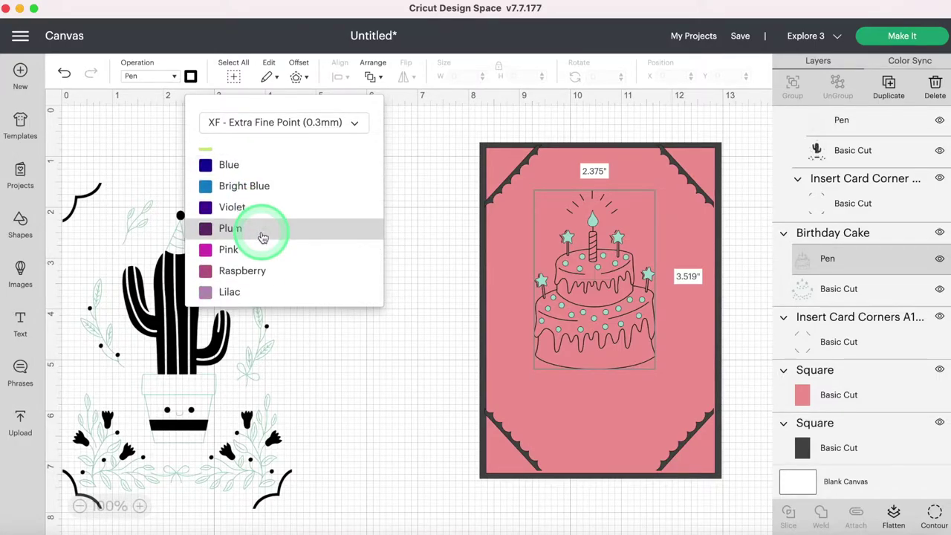
{"action": "scroll", "coordinate": [262, 237], "scroll_direction": "up", "scroll_amount": 9}
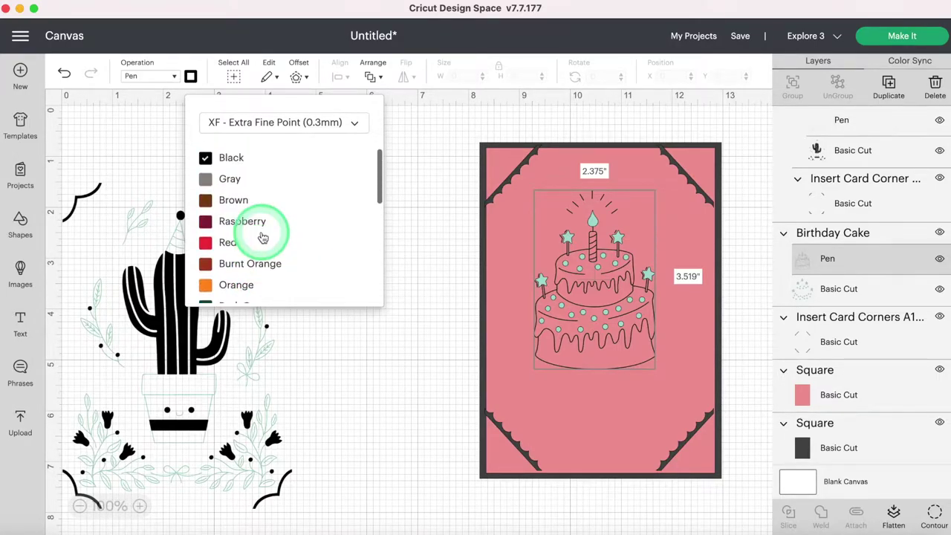
{"action": "scroll", "coordinate": [262, 237], "scroll_direction": "down", "scroll_amount": 8}
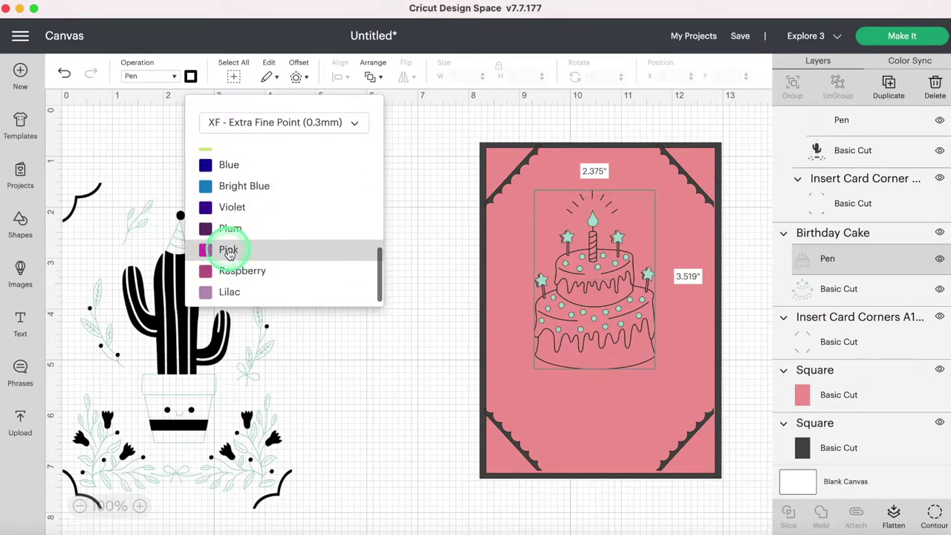
{"action": "left_click", "coordinate": [229, 251]}
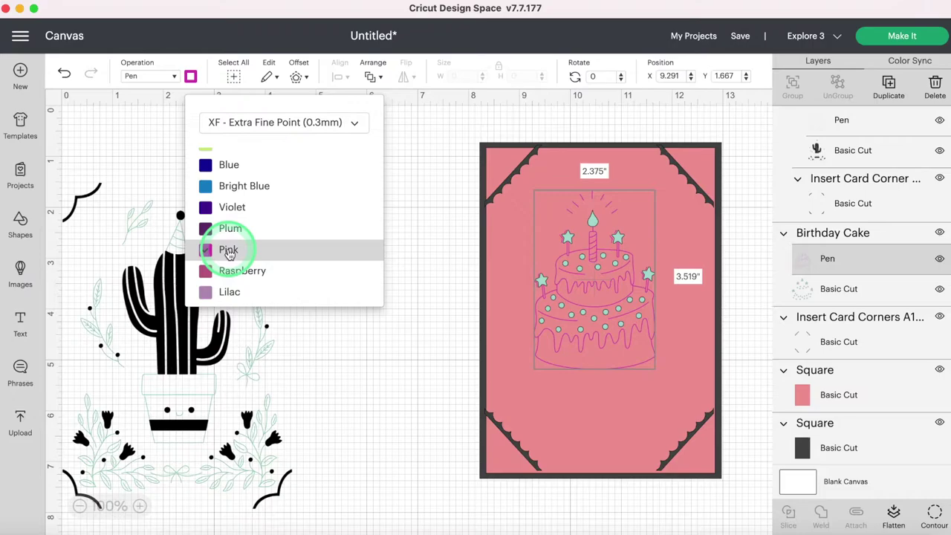
- Enlarge the birthday cake to about 3.6 by 5.35 inches and position it between the corner cuts
{"action": "left_click", "coordinate": [606, 297]}
{"action": "left_click_drag", "start_coordinate": [665, 381], "coordinate": [711, 447]}
{"action": "left_click_drag", "start_coordinate": [619, 361], "coordinate": [588, 331]}
{"action": "left_click_drag", "start_coordinate": [681, 418], "coordinate": [694, 439]}
- Center the cake, corner cuts and both rectangles on one another, and shift the cake slightly upward on the card
{"action": "left_click_drag", "start_coordinate": [431, 211], "coordinate": [663, 341]}
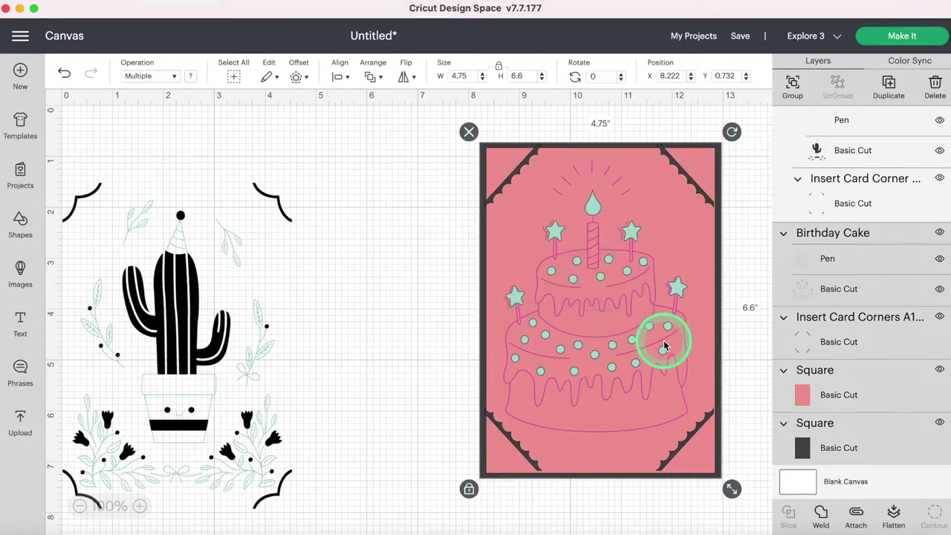
{"action": "left_click", "coordinate": [340, 77]}
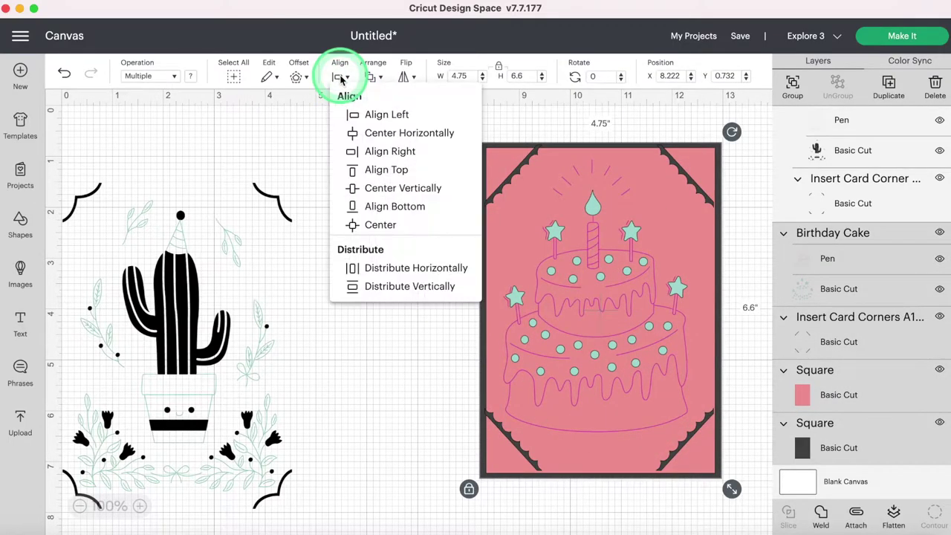
{"action": "left_click", "coordinate": [380, 226]}
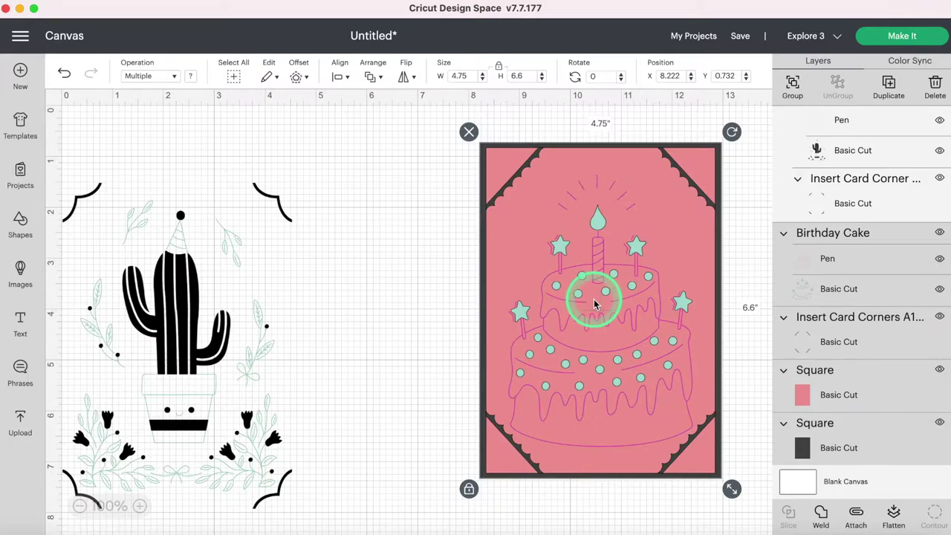
{"action": "left_click_drag", "start_coordinate": [595, 303], "coordinate": [605, 269]}
{"action": "left_click", "coordinate": [815, 236]}
{"action": "left_click", "coordinate": [396, 265]}
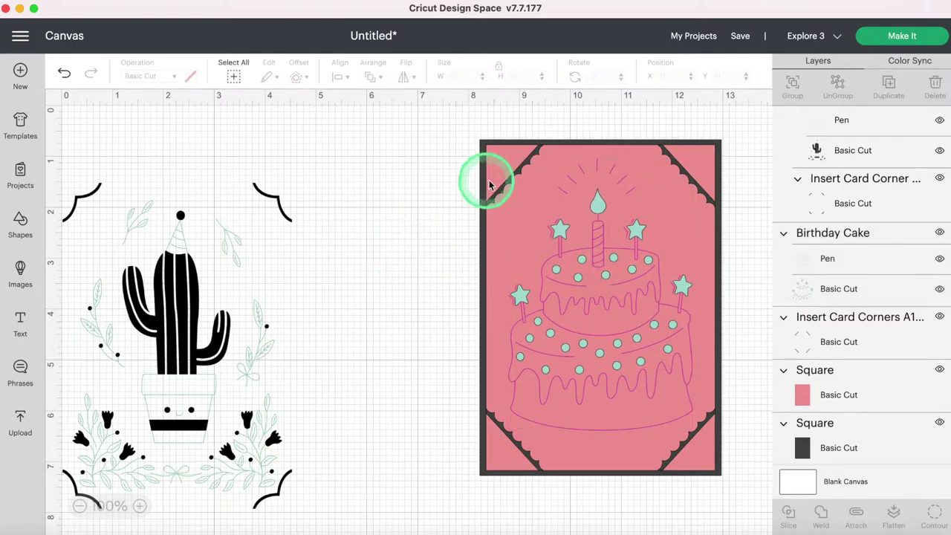
- Attach the birthday cake to the scalloped insert card corner cuts
{"action": "left_click", "coordinate": [849, 233]}
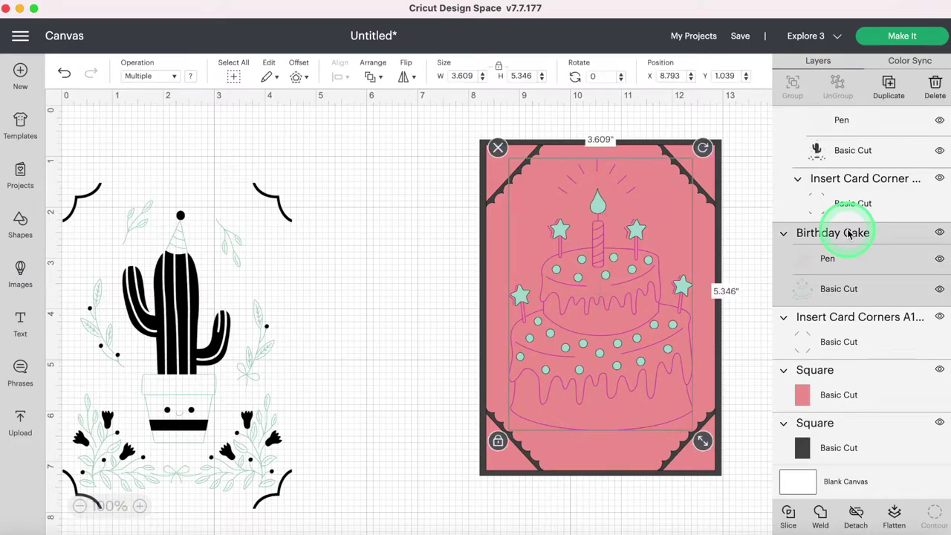
{"action": "left_click", "coordinate": [855, 324], "text": "shift"}
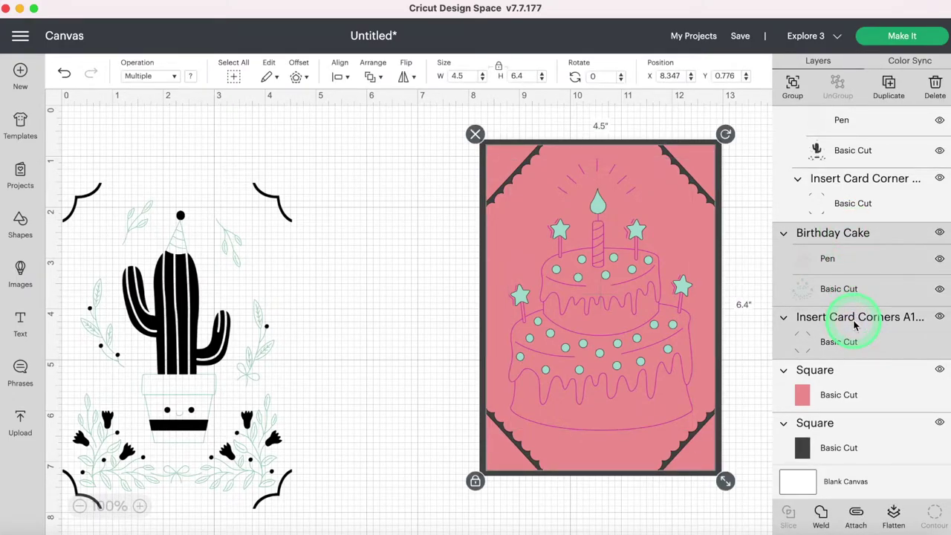
{"action": "left_click", "coordinate": [856, 514]}
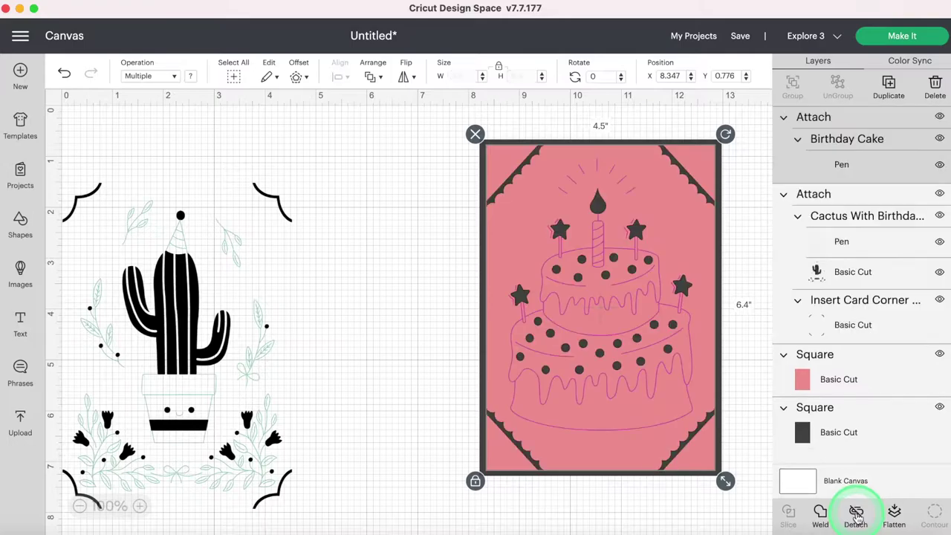
- Hide the pink and dark rectangles, and move the attached cactus and cake designs closer together near the canvas's upper edge
{"action": "scroll", "coordinate": [866, 290], "scroll_direction": "down", "scroll_amount": 2}
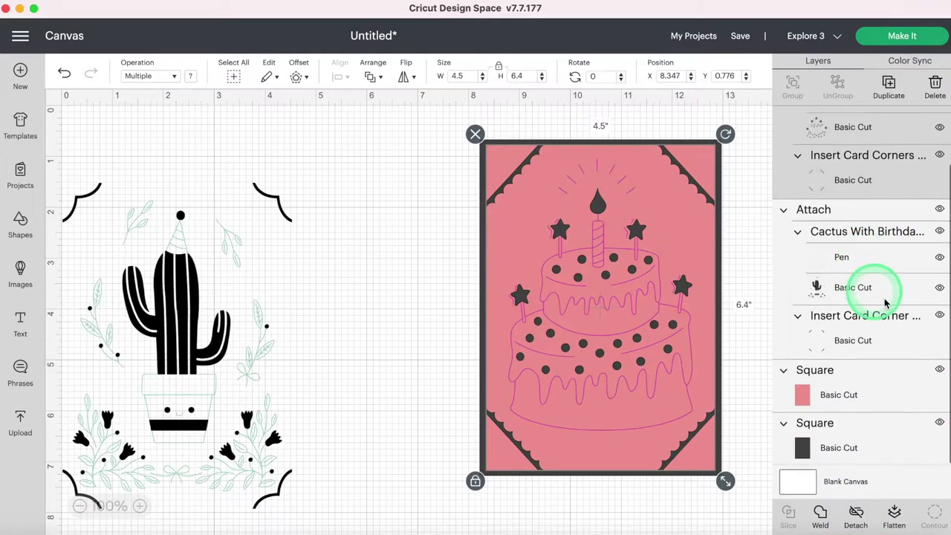
{"action": "left_click", "coordinate": [940, 370]}
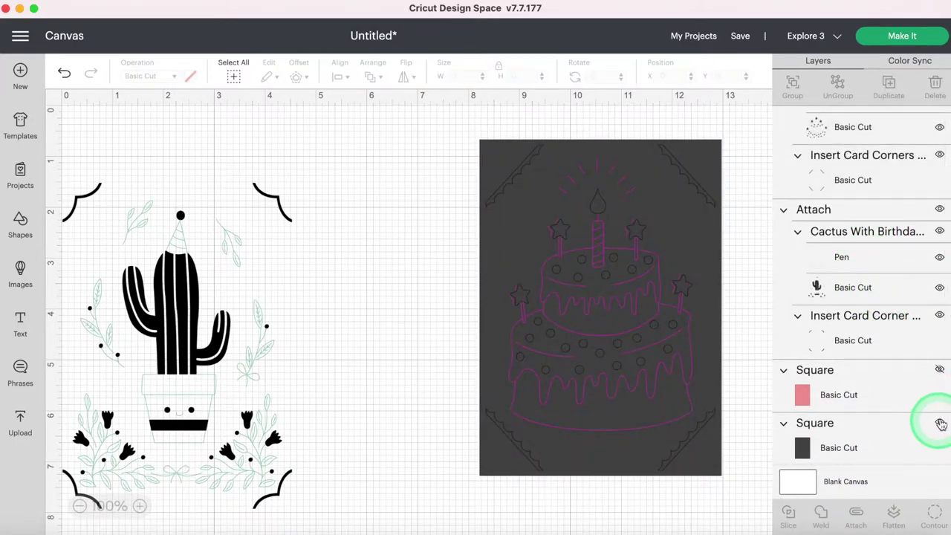
{"action": "left_click", "coordinate": [939, 422]}
{"action": "left_click_drag", "start_coordinate": [124, 356], "coordinate": [265, 301]}
{"action": "left_click_drag", "start_coordinate": [610, 303], "coordinate": [550, 289]}
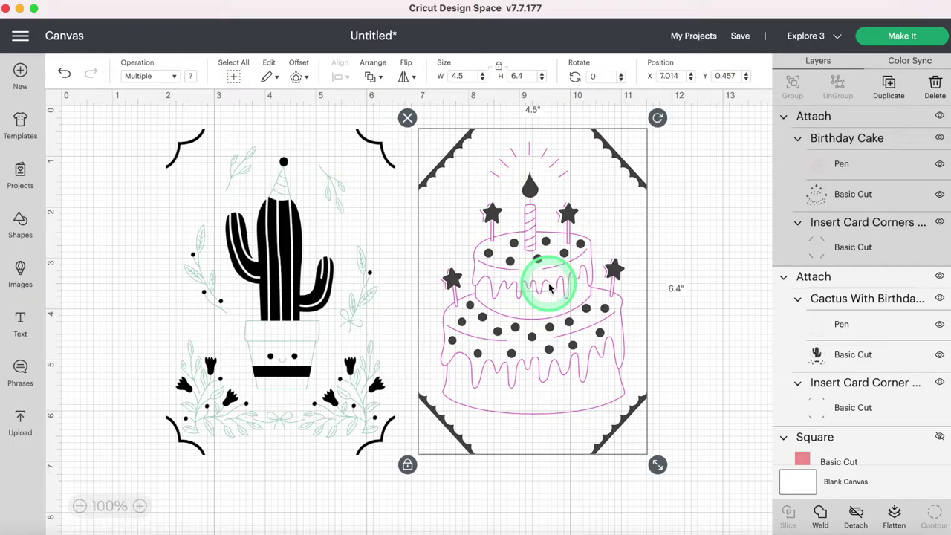
- Check whether the project can be loaded on the card mat, and return to the canvas
{"action": "left_click", "coordinate": [903, 37]}
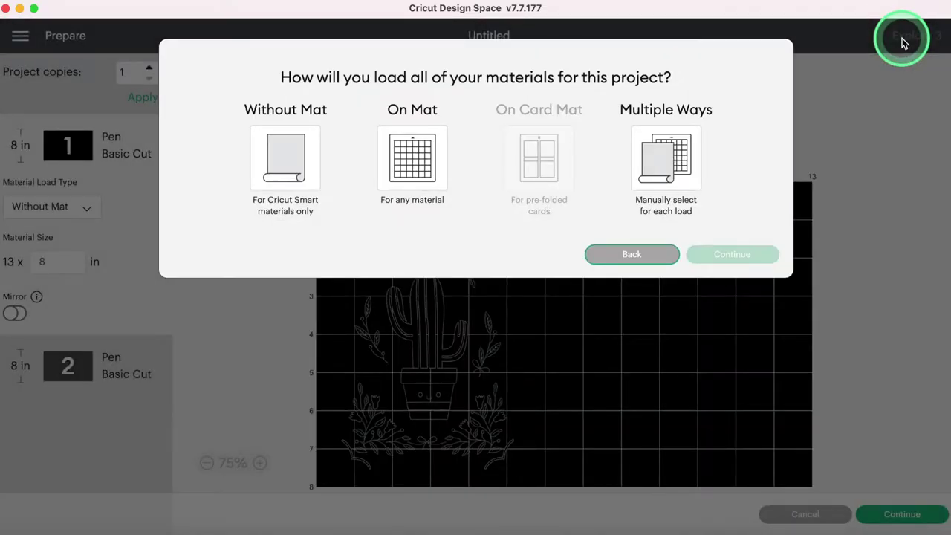
{"action": "left_click", "coordinate": [543, 172]}
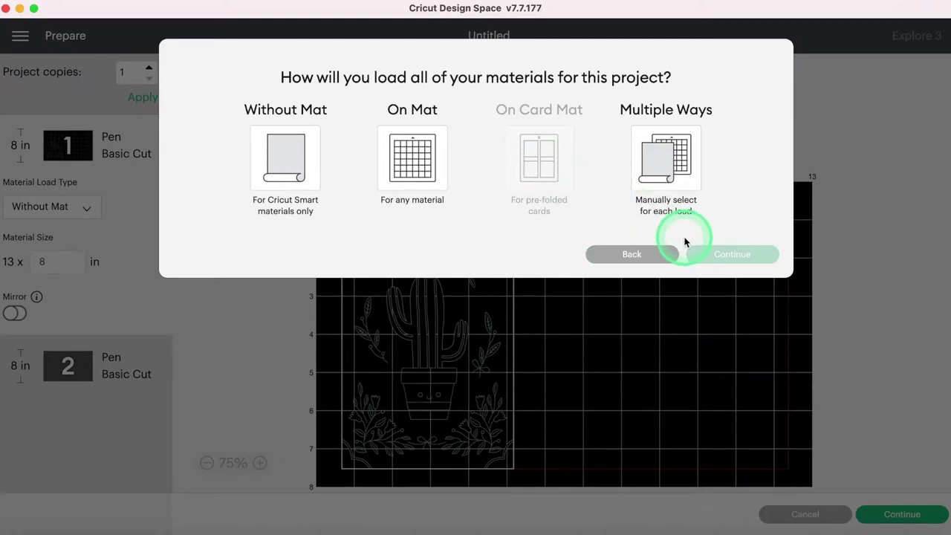
{"action": "left_click", "coordinate": [632, 254]}
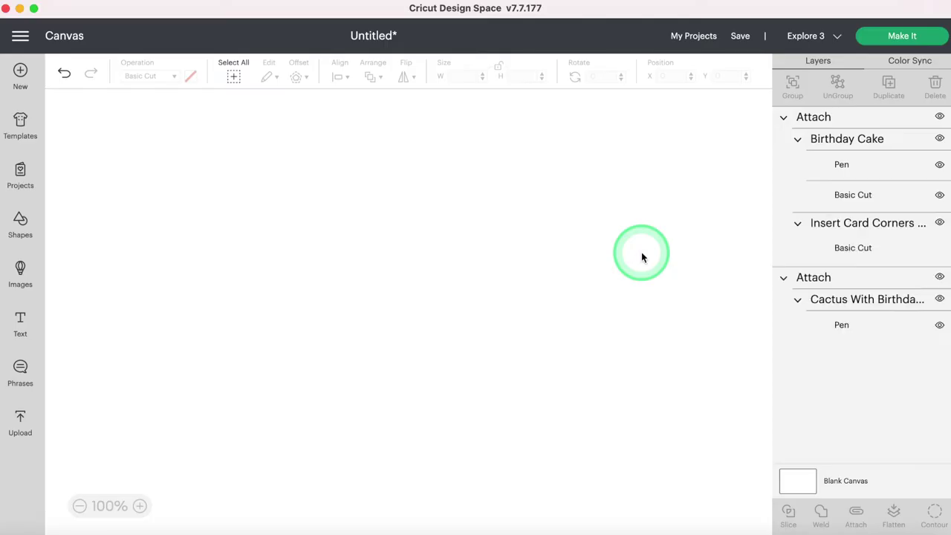
- Move the attached cake design farther away from the cactus and recheck the project's material loading choices
{"action": "left_click_drag", "start_coordinate": [559, 266], "coordinate": [592, 275]}
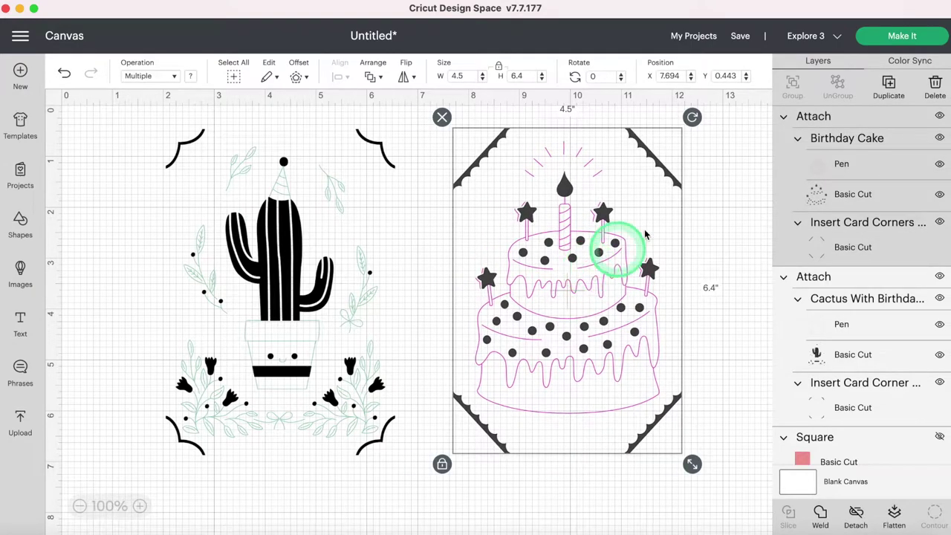
{"action": "left_click", "coordinate": [902, 37]}
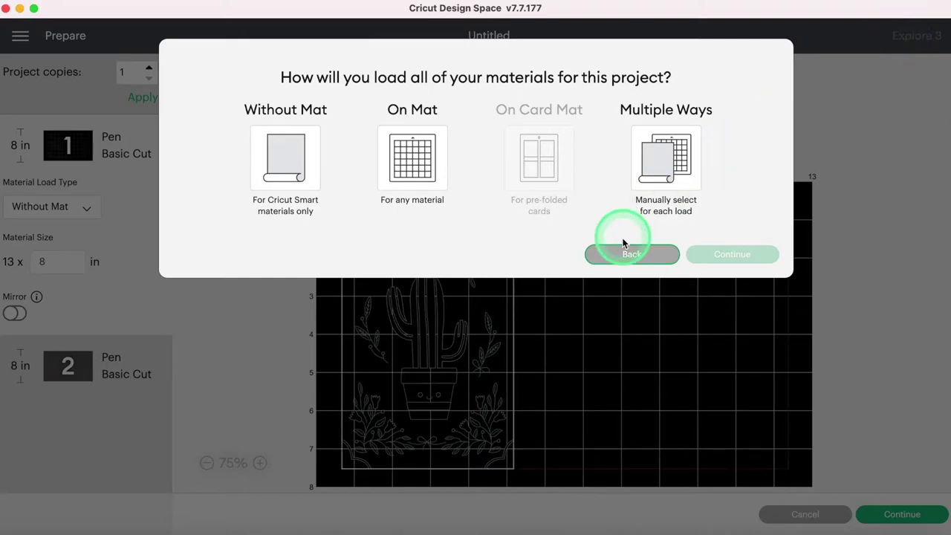
{"action": "left_click", "coordinate": [786, 48]}
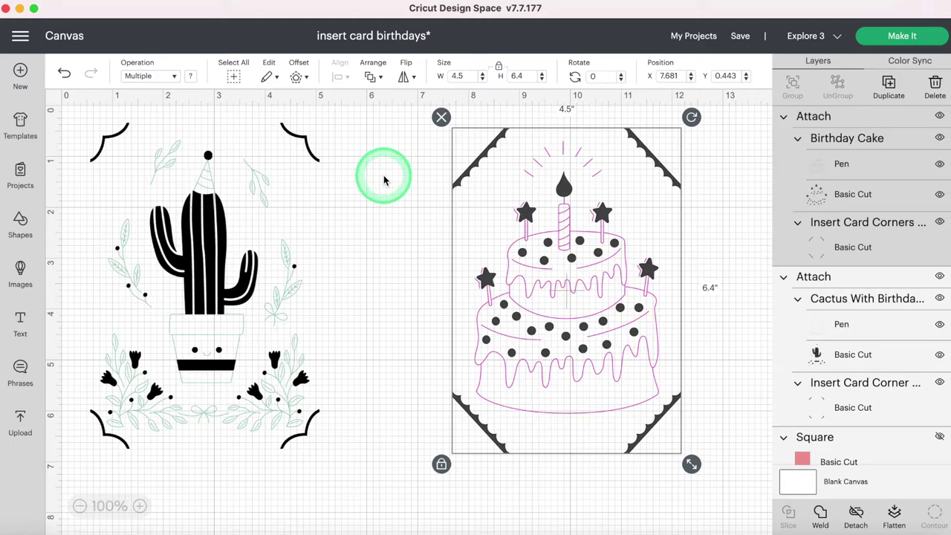
- Review the material loading choices for the insert card birthdays project, and return to the canvas with the attached cake design selected
{"action": "left_click", "coordinate": [884, 44]}
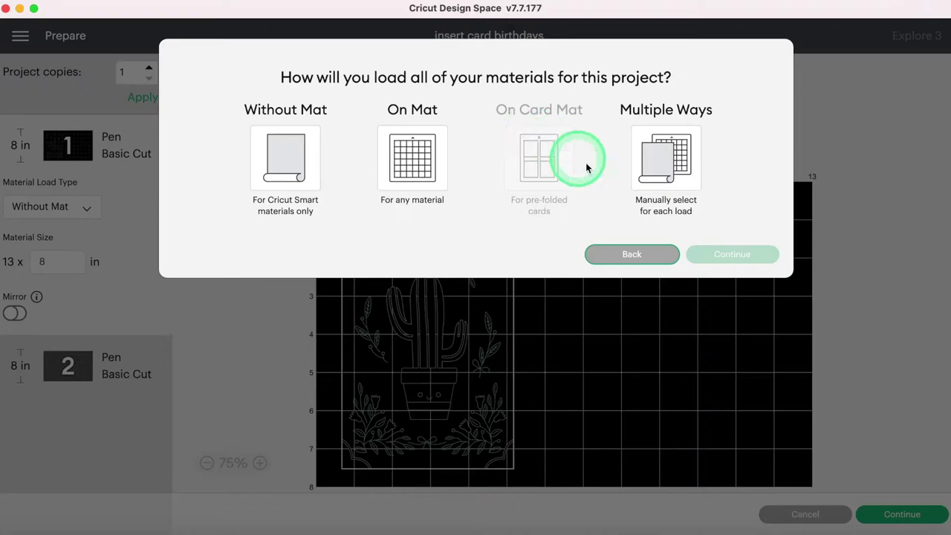
{"action": "left_click", "coordinate": [632, 255]}
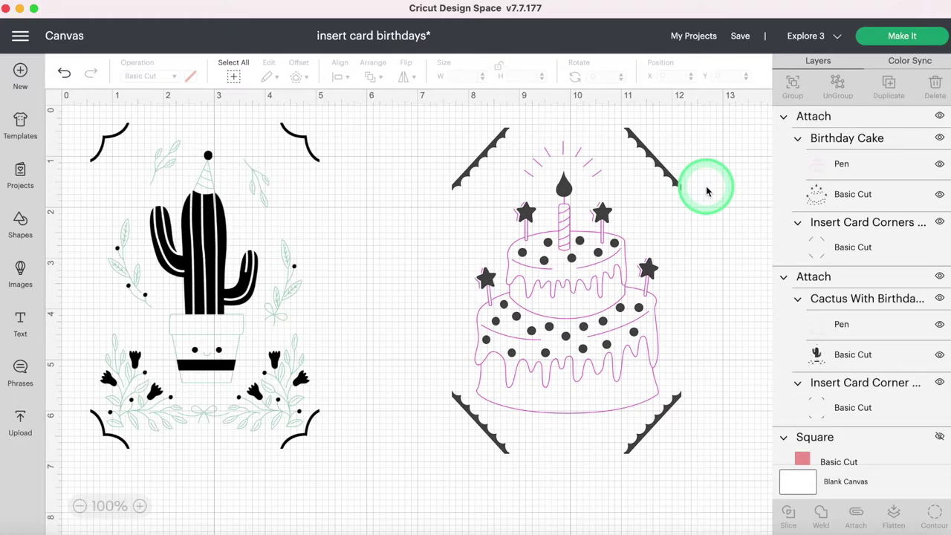
{"action": "left_click", "coordinate": [473, 162]}
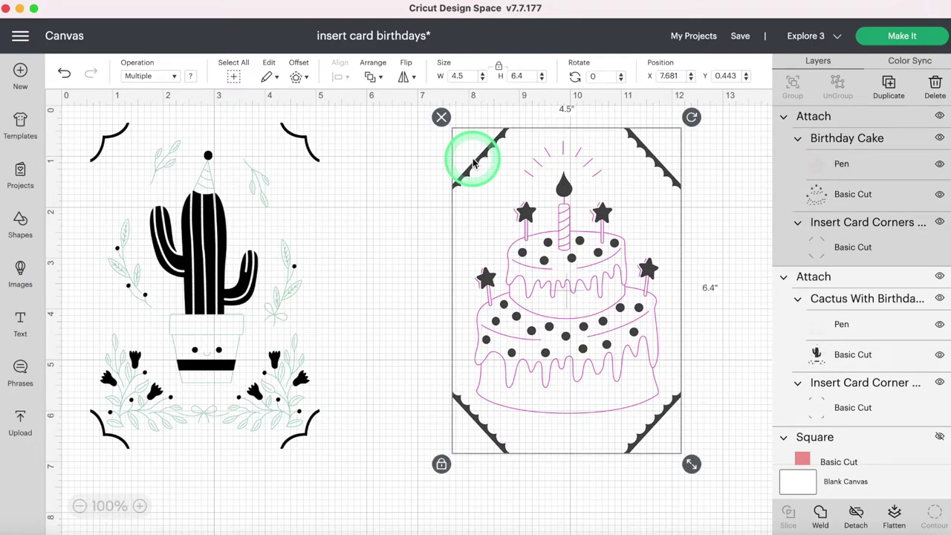
- Resize the attached cake design and the attached cactus design to a width of 4.48 inches each
{"action": "left_click", "coordinate": [467, 76]}
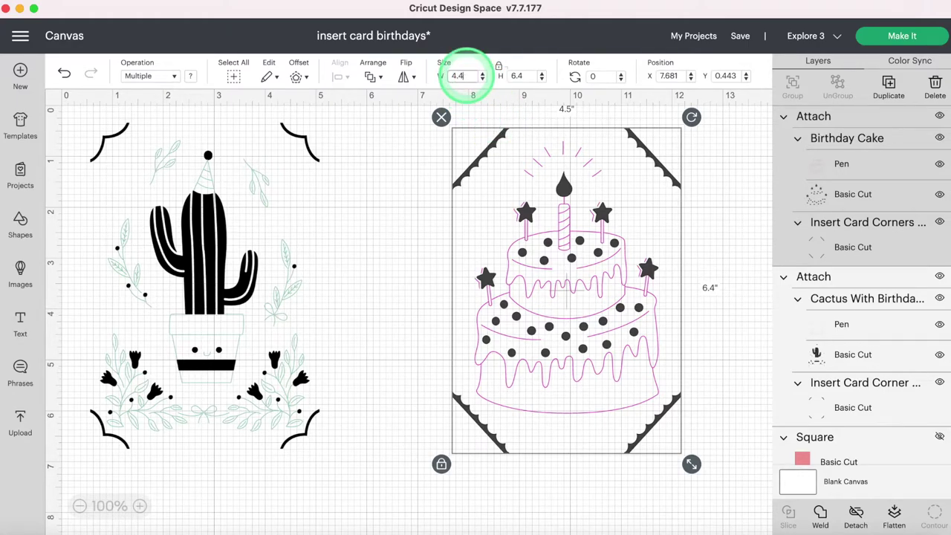
{"action": "key", "text": "Return"}
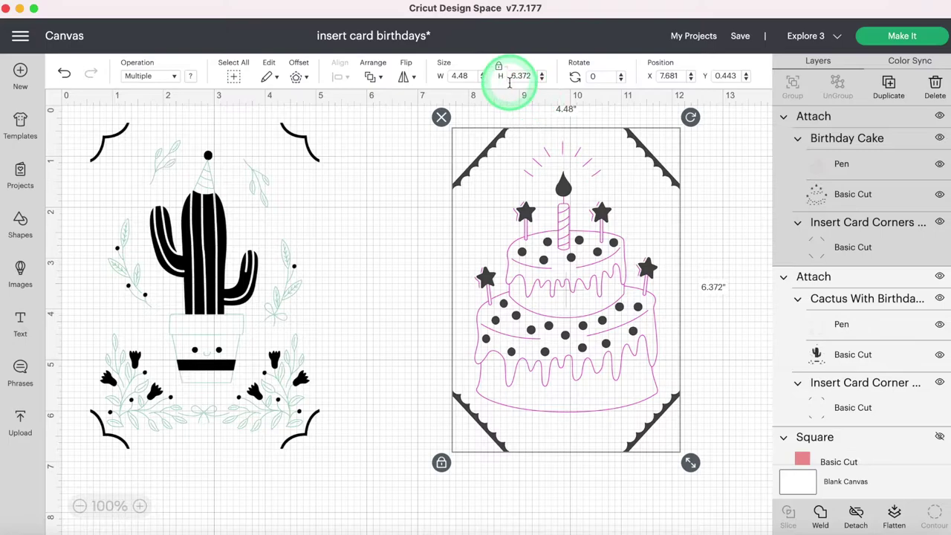
{"action": "left_click", "coordinate": [192, 274]}
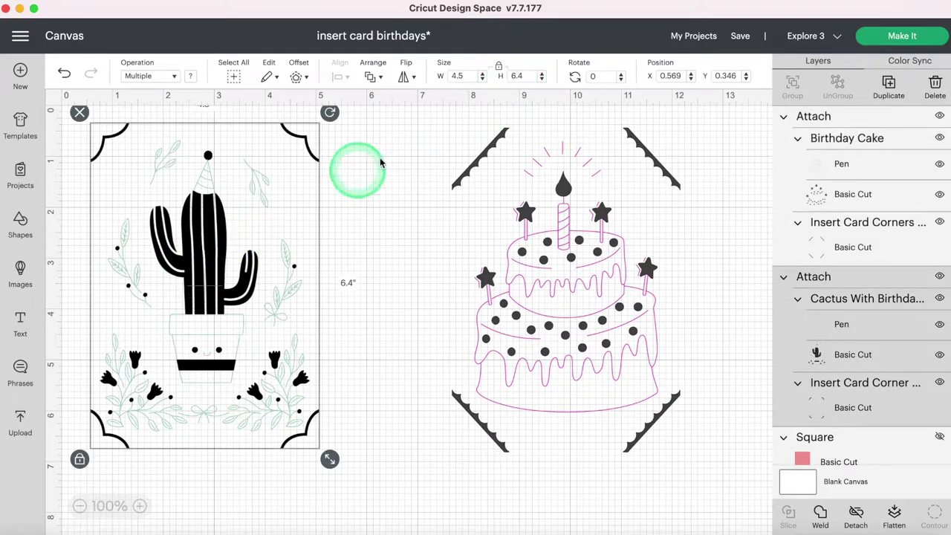
{"action": "left_click", "coordinate": [469, 77]}
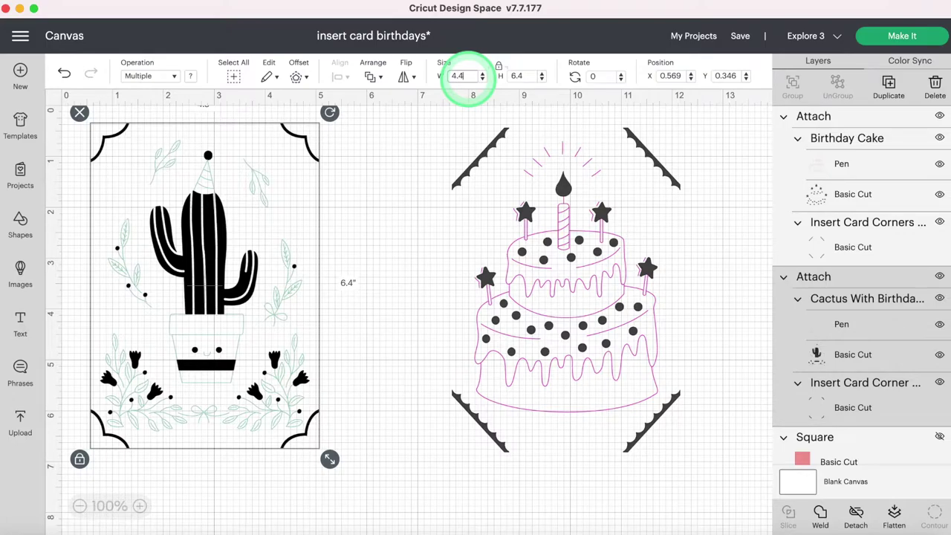
{"action": "type", "text": "4.48"}
{"action": "key", "text": "Return"}
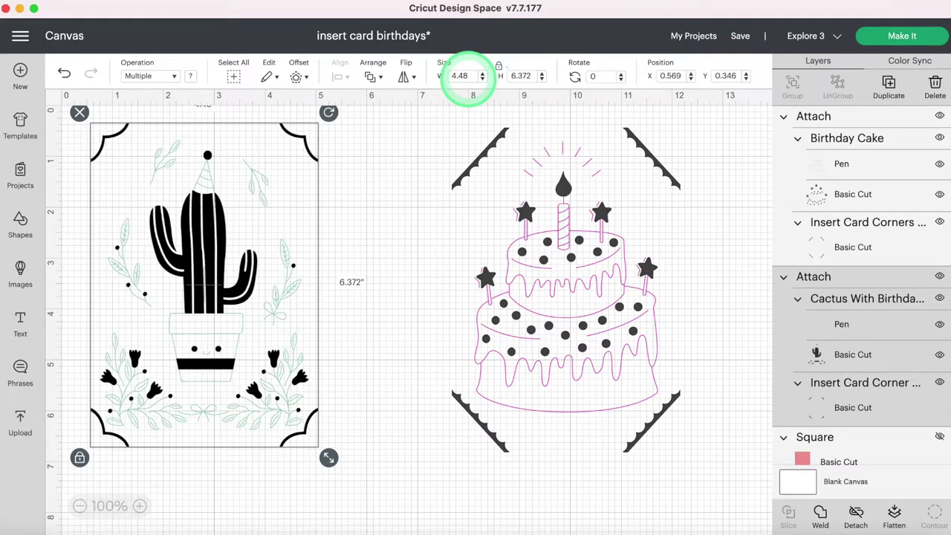
- Send the project to cutting preparation and load all of its materials on the card mat
{"action": "left_click", "coordinate": [903, 39]}
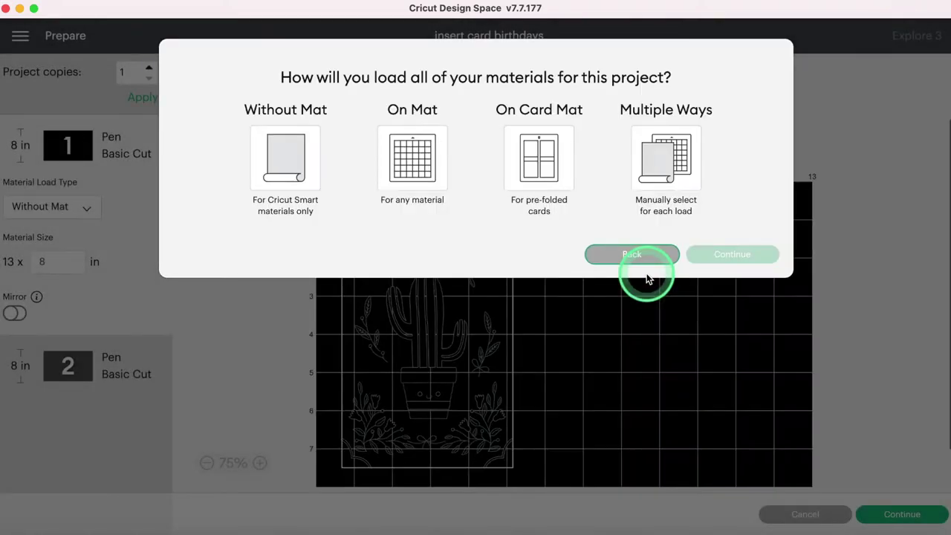
{"action": "left_click", "coordinate": [545, 158]}
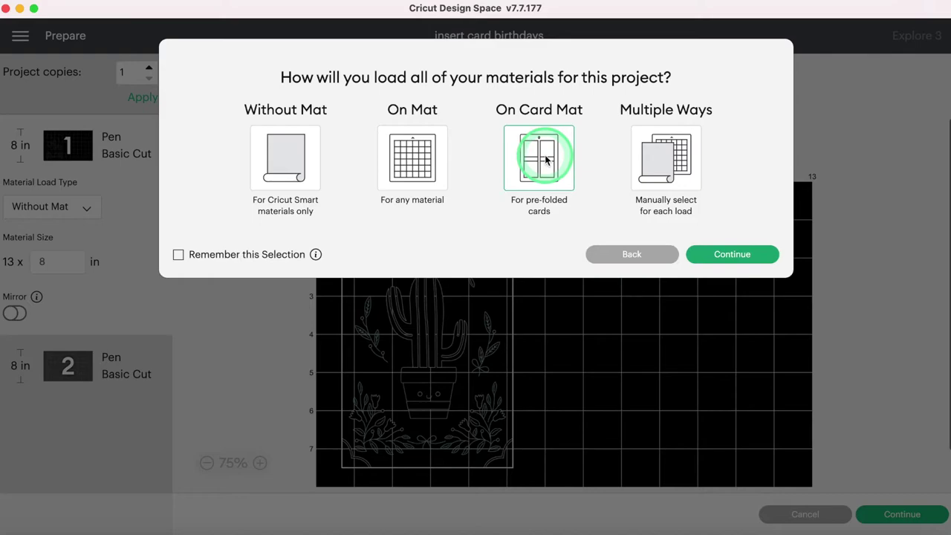
{"action": "left_click", "coordinate": [719, 255]}
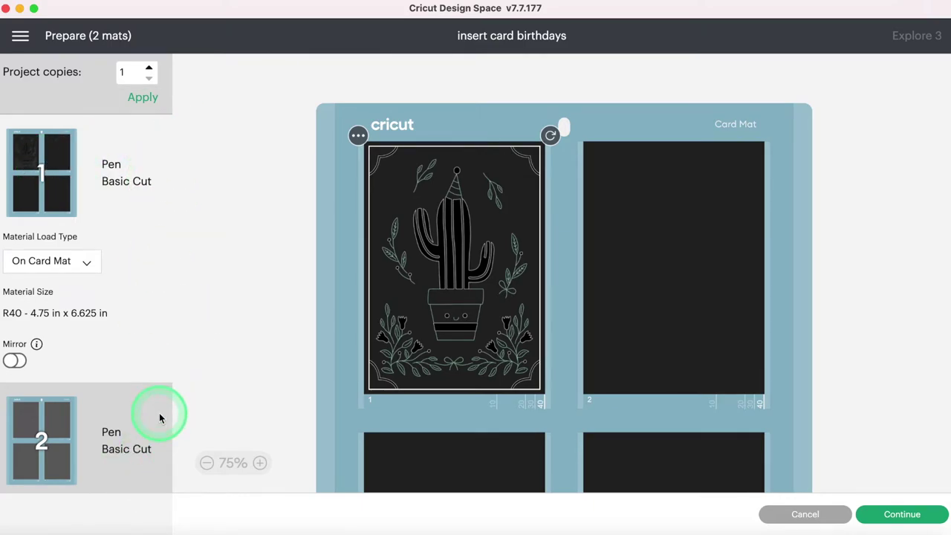
- Move the cake design from the second card mat onto the first card mat with the cactus
{"action": "left_click", "coordinate": [58, 423]}
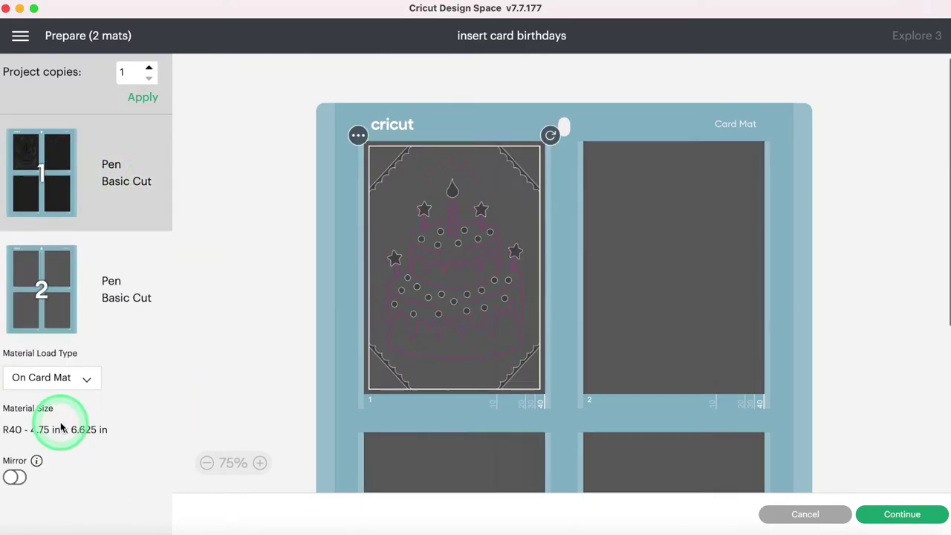
{"action": "left_click", "coordinate": [358, 137]}
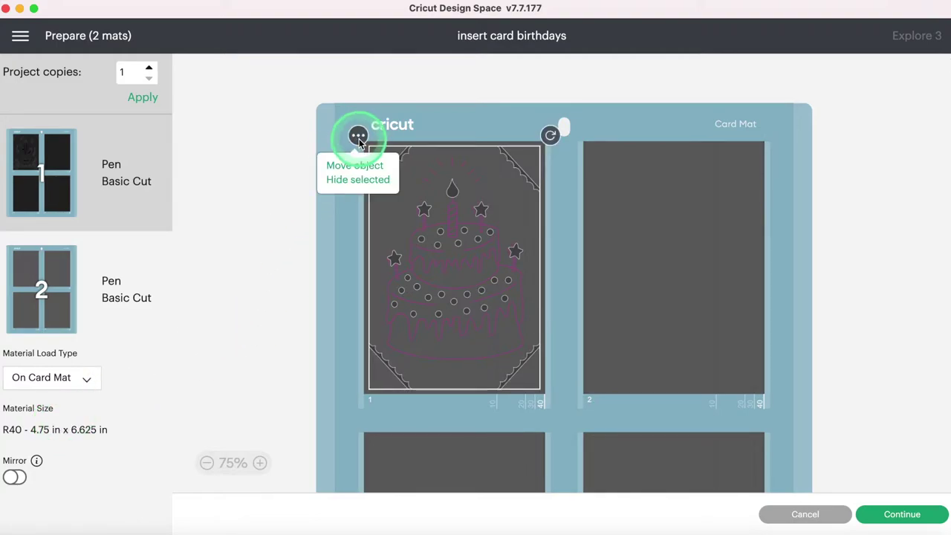
{"action": "left_click", "coordinate": [357, 164]}
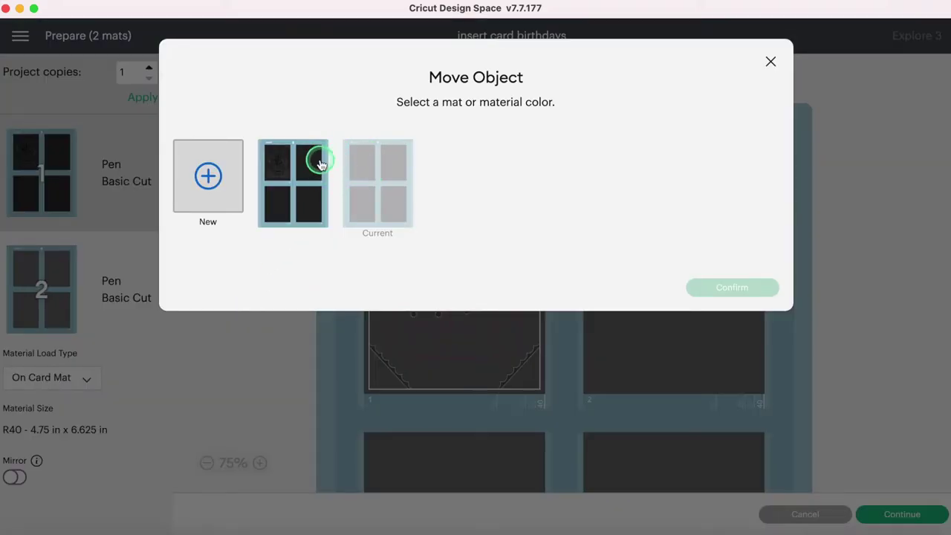
{"action": "left_click", "coordinate": [320, 163]}
{"action": "left_click", "coordinate": [730, 288]}
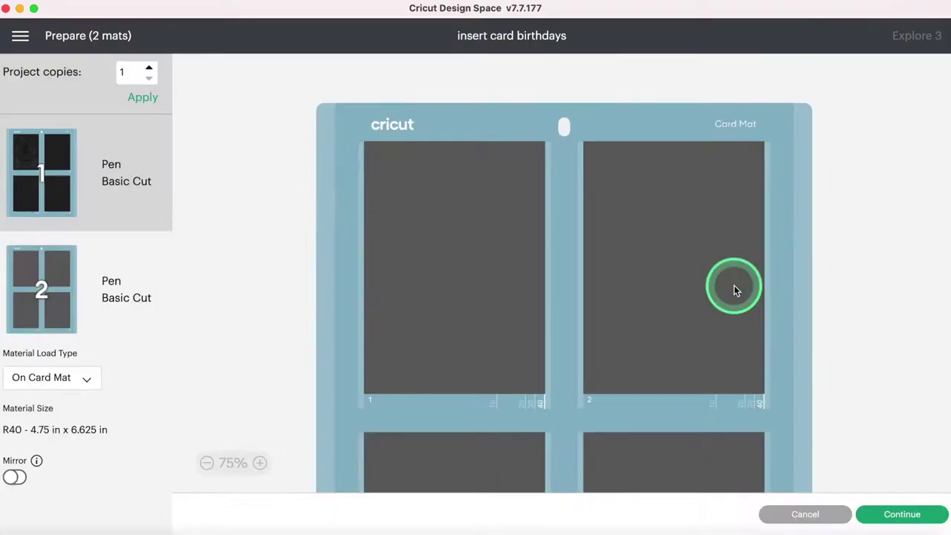